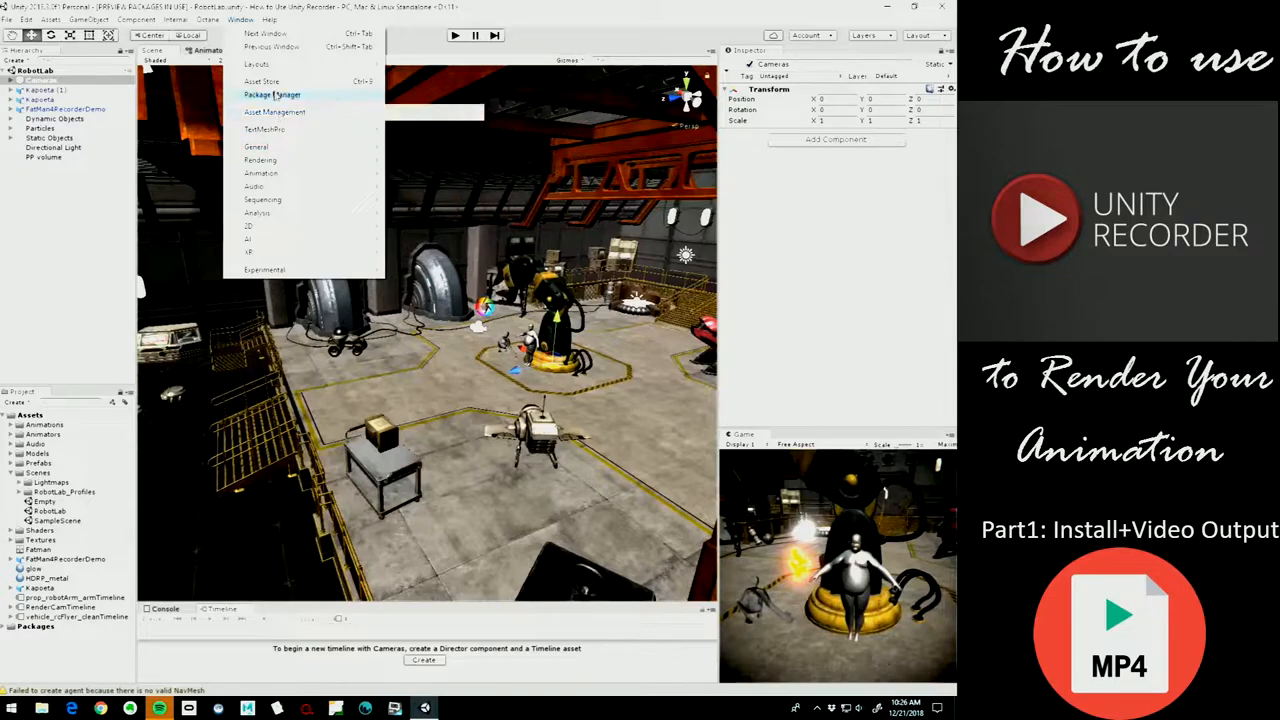
Open the Asset Store and search it for "unity record" to find the Unity Recorder asset.
{"action": "left_click", "coordinate": [265, 81]}
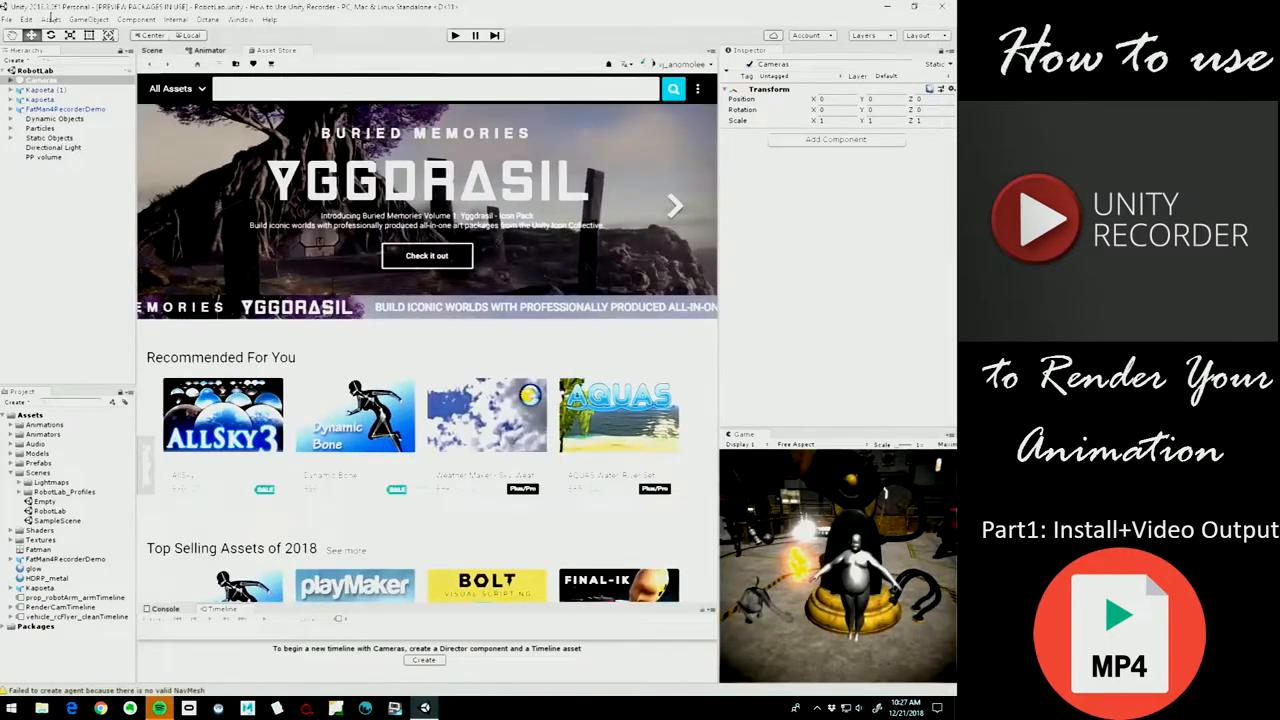
{"action": "left_click", "coordinate": [351, 94]}
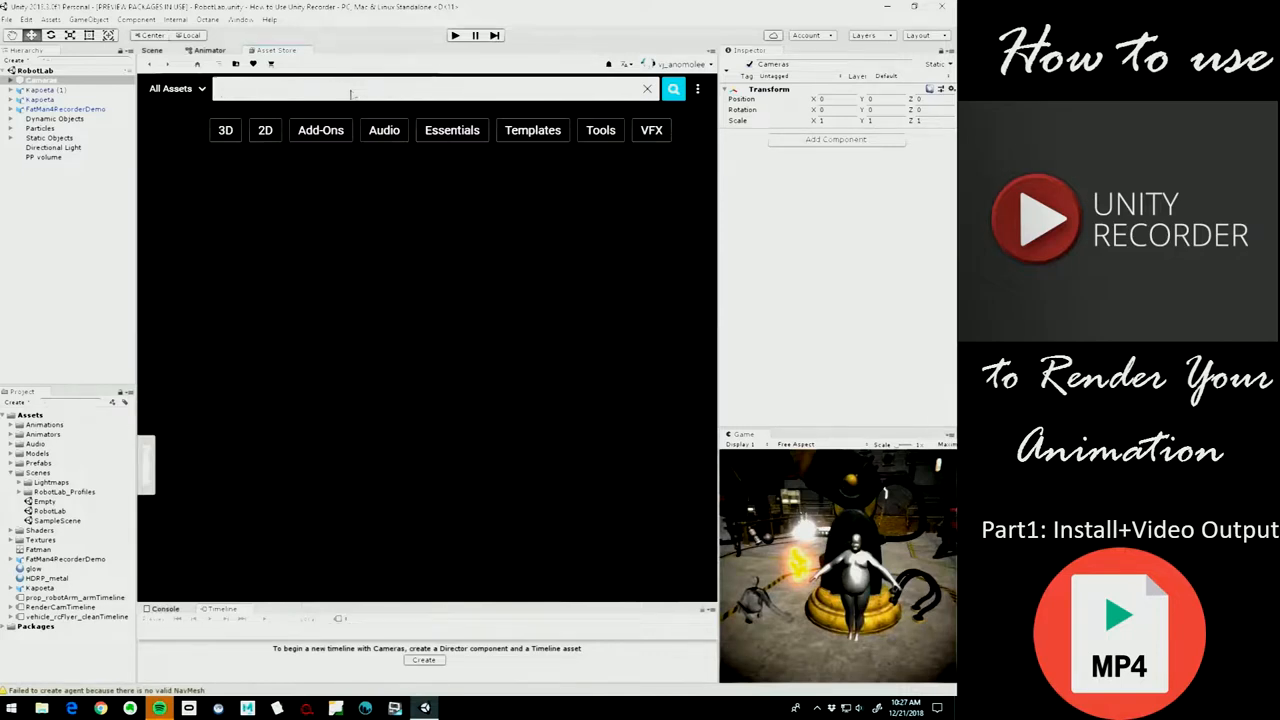
{"action": "type", "text": "un"}
{"action": "key", "text": "BackSpace"}
{"action": "key", "text": "BackSpace"}
{"action": "type", "text": "Uni"}
{"action": "key", "text": "BackSpace"}
{"action": "key", "text": "BackSpace"}
{"action": "key", "text": "BackSpace"}
{"action": "type", "text": "unityu"}
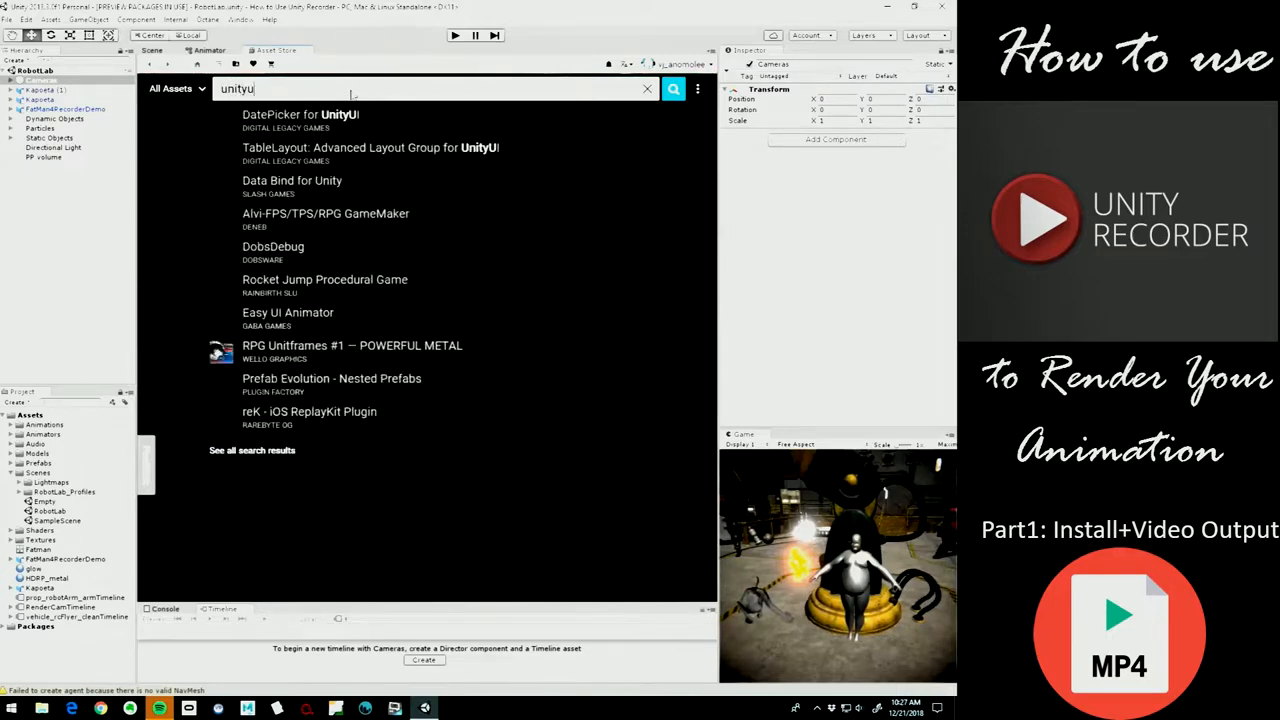
{"action": "key", "text": "BackSpace"}
{"action": "type", "text": "record"}
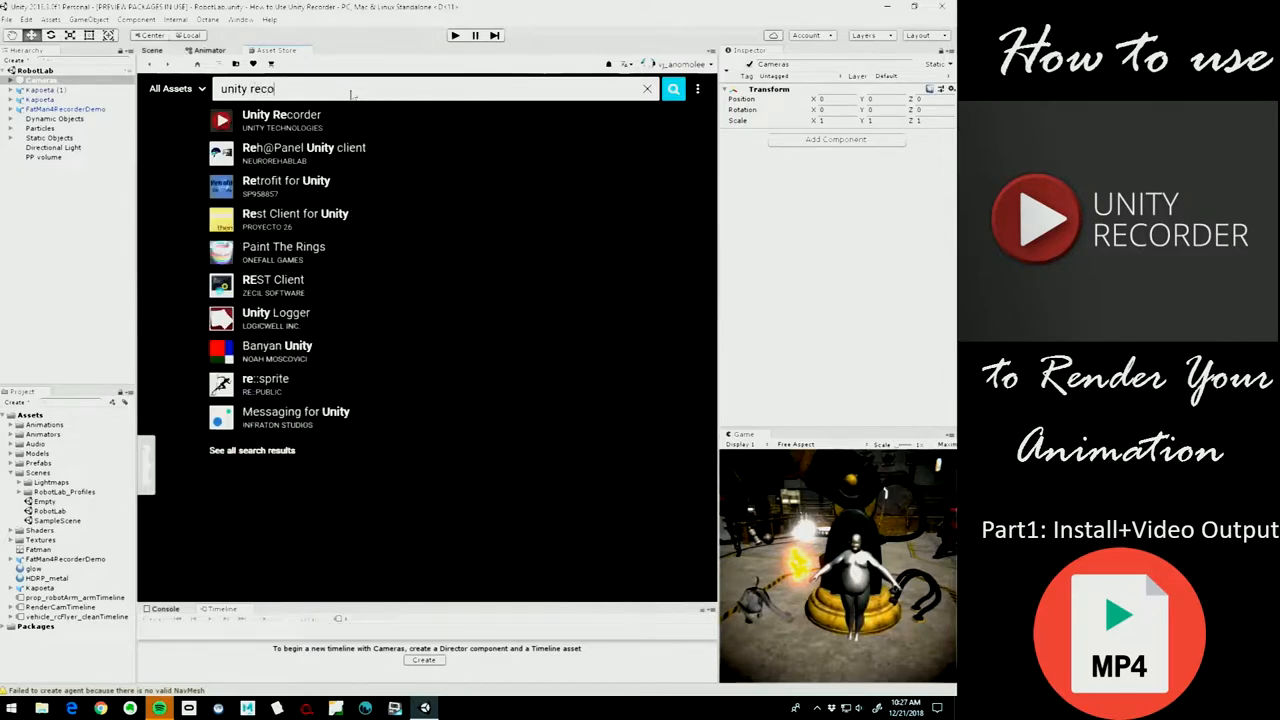
{"action": "left_click", "coordinate": [289, 132]}
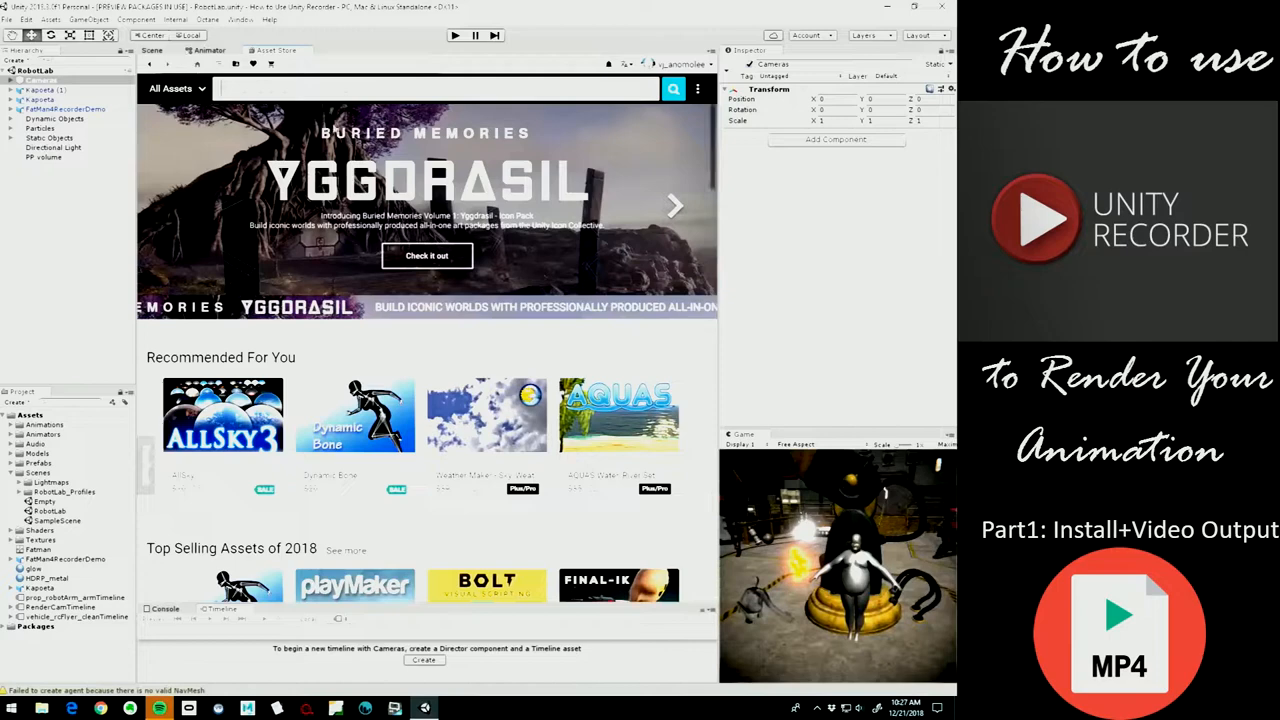
Repeat the Asset Store search for "unity record" and open the Unity Recorder asset page.
{"action": "left_click", "coordinate": [341, 90]}
{"action": "type", "text": "un"}
{"action": "type", "text": "ity"}
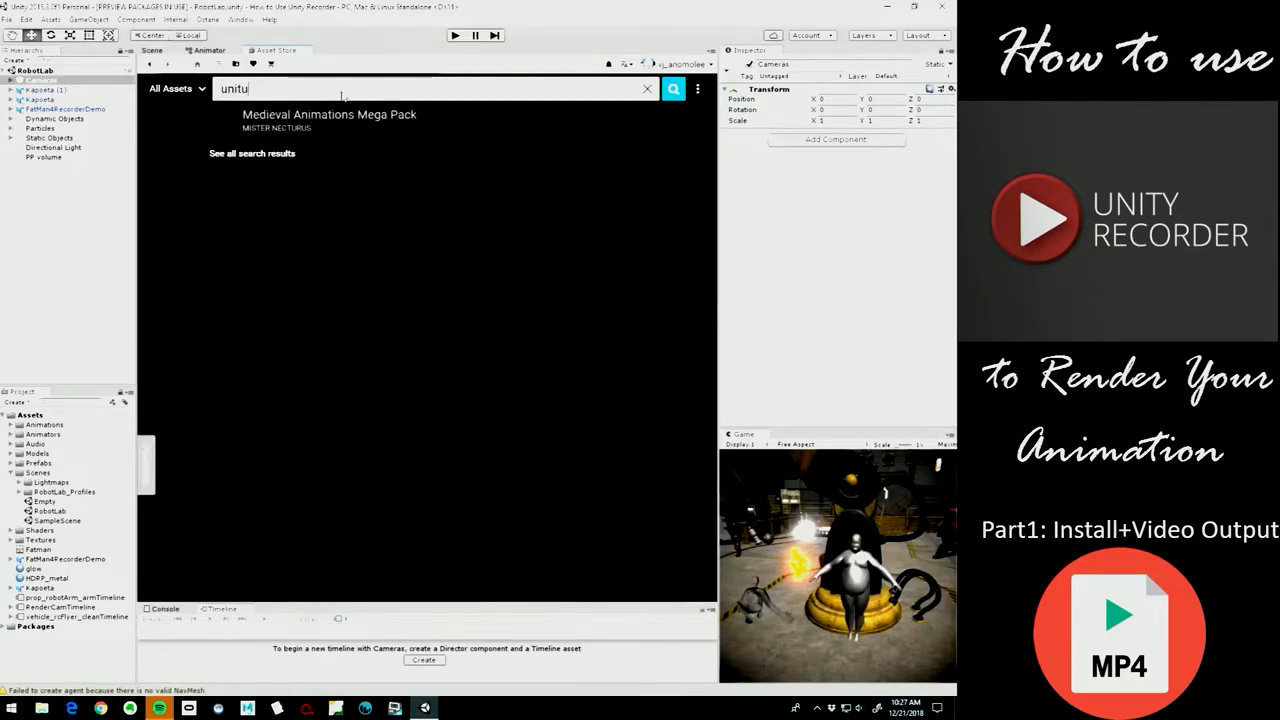
{"action": "type", "text": " record"}
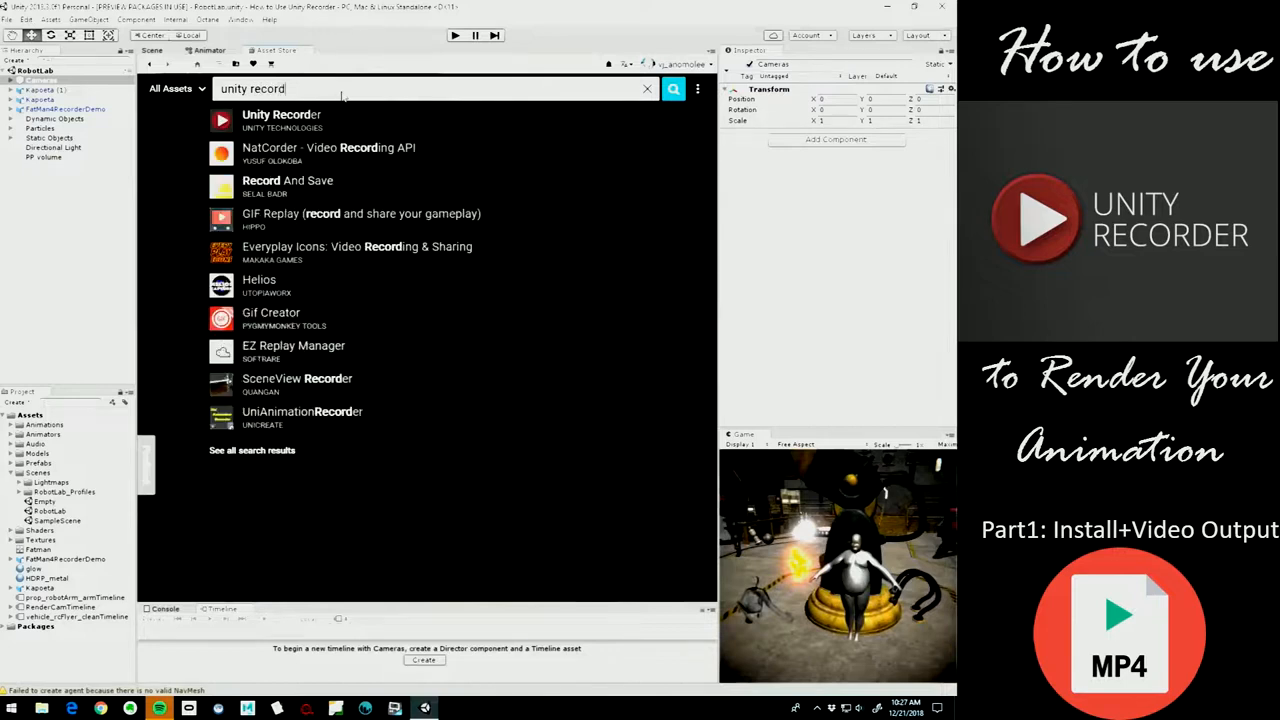
{"action": "left_click", "coordinate": [312, 120]}
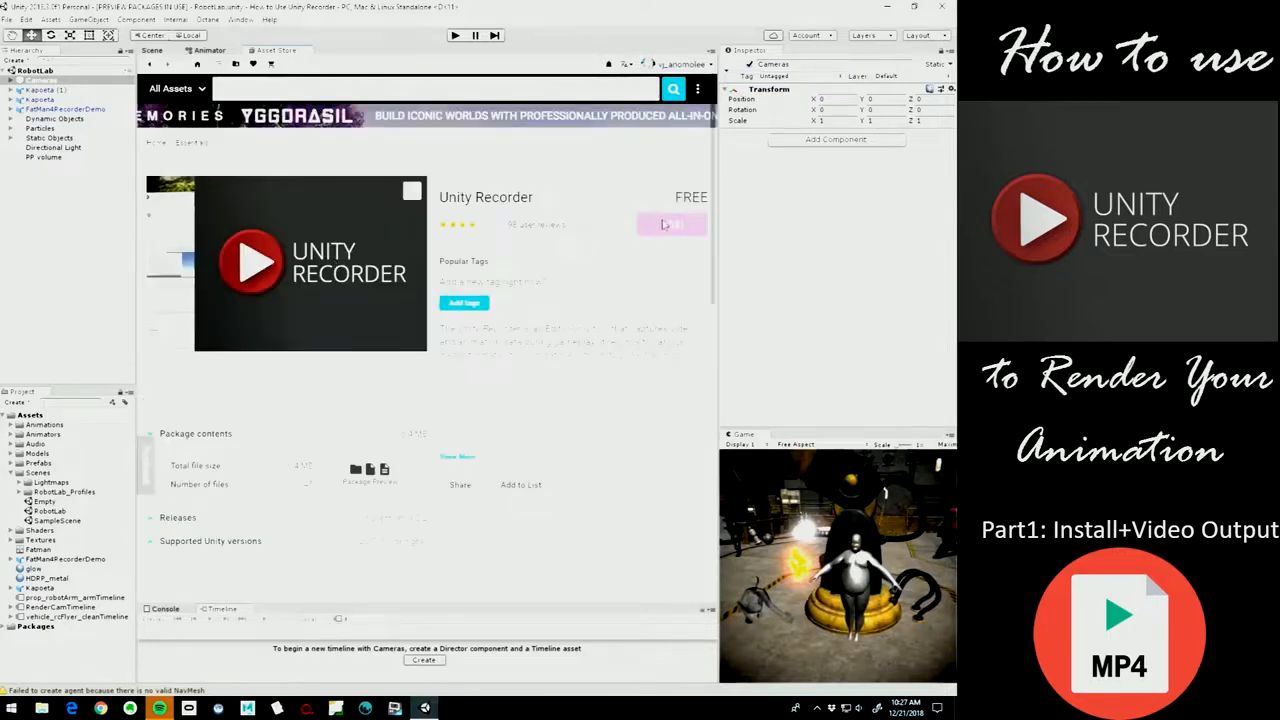
Import the complete Unity Recorder package and expand its folder in the project assets.
{"action": "left_click", "coordinate": [664, 260]}
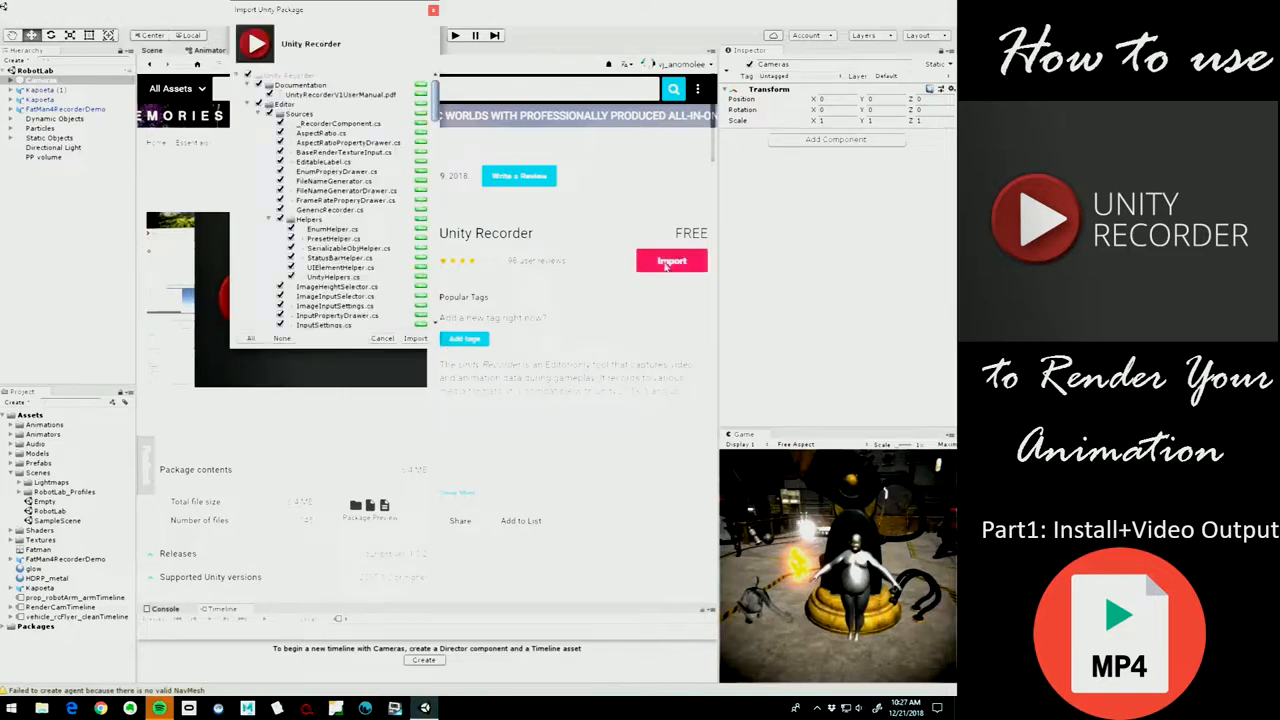
{"action": "left_click", "coordinate": [415, 338]}
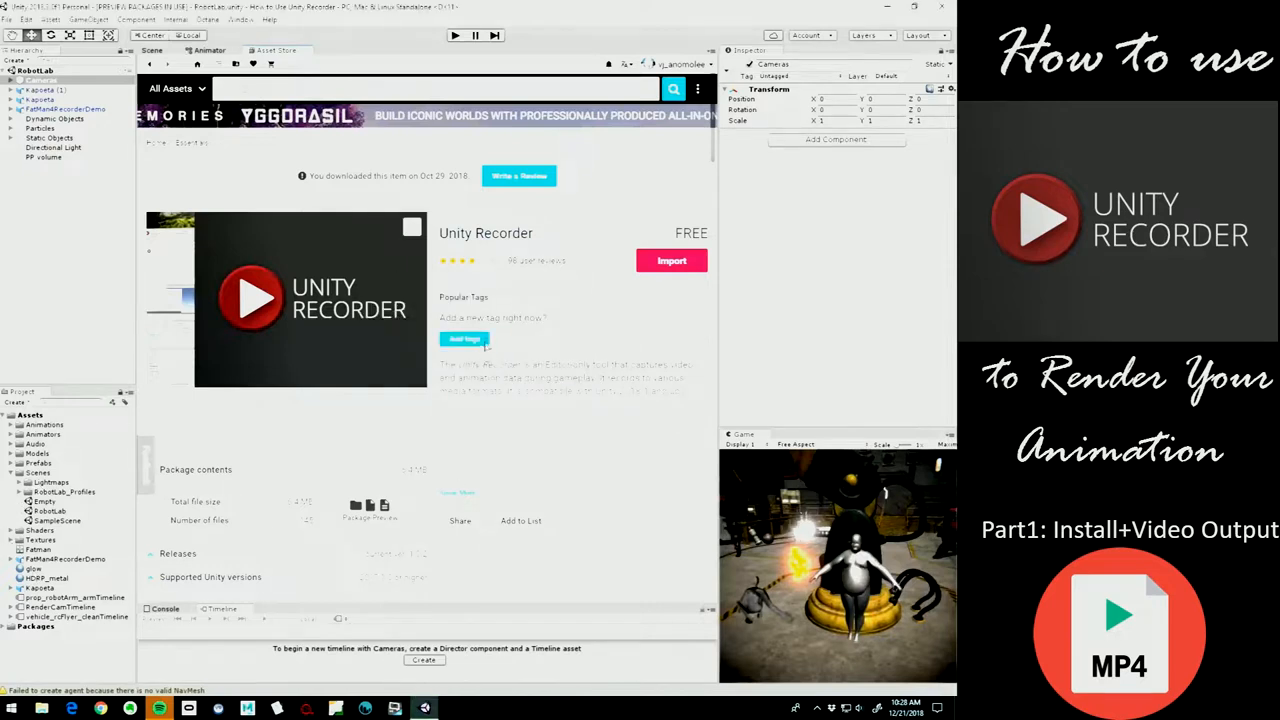
{"action": "left_click", "coordinate": [11, 473]}
{"action": "left_click", "coordinate": [12, 501]}
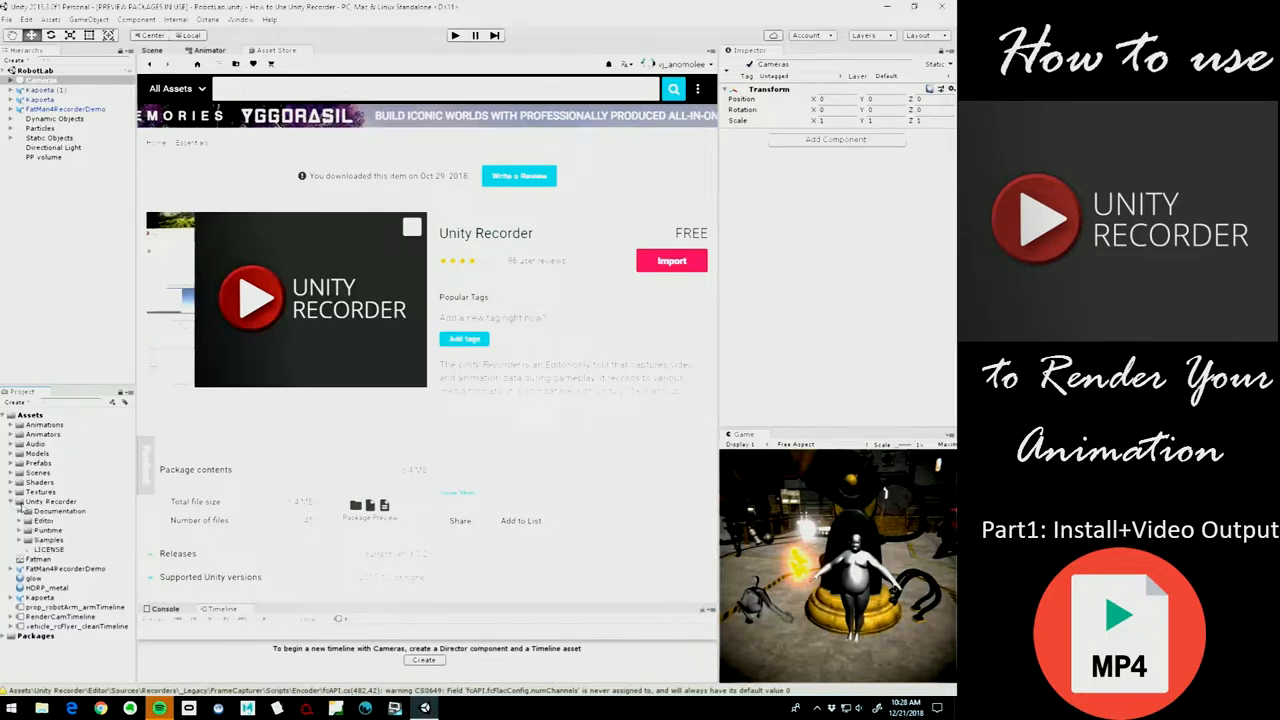
{"action": "left_click", "coordinate": [45, 501]}
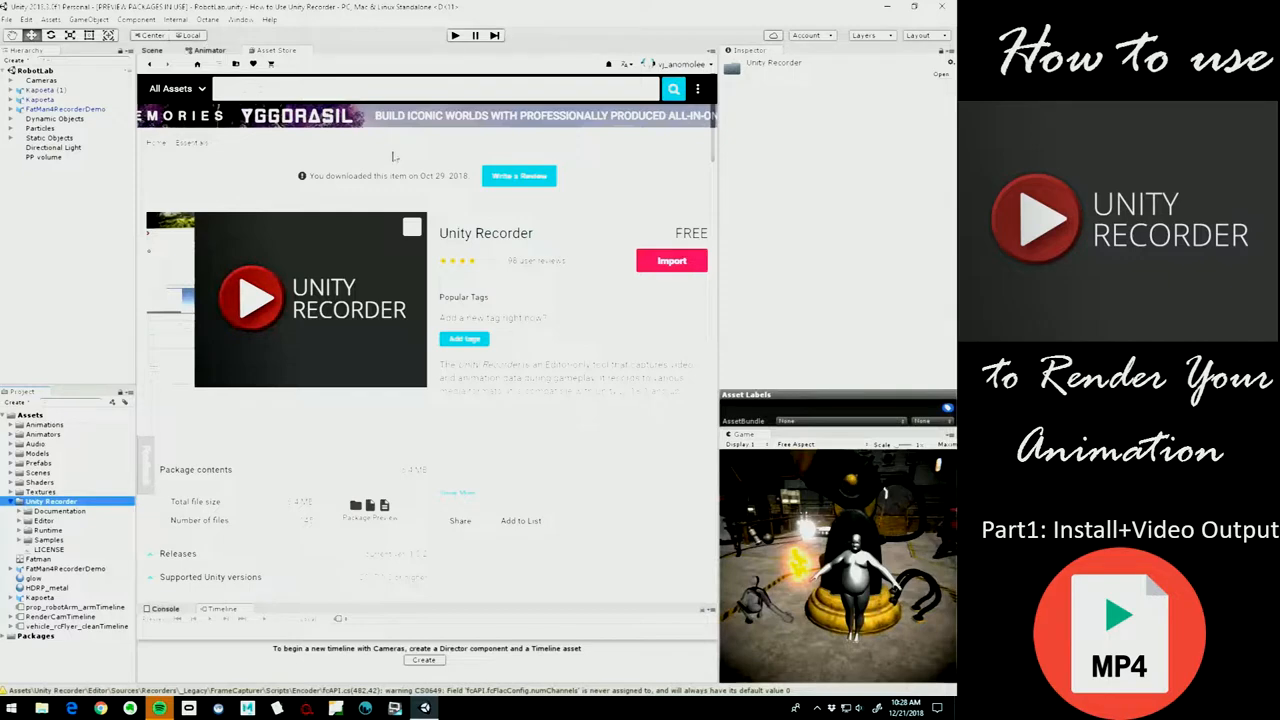
Open the Recorder window and dock it next to the Asset Store view.
{"action": "left_click", "coordinate": [231, 20]}
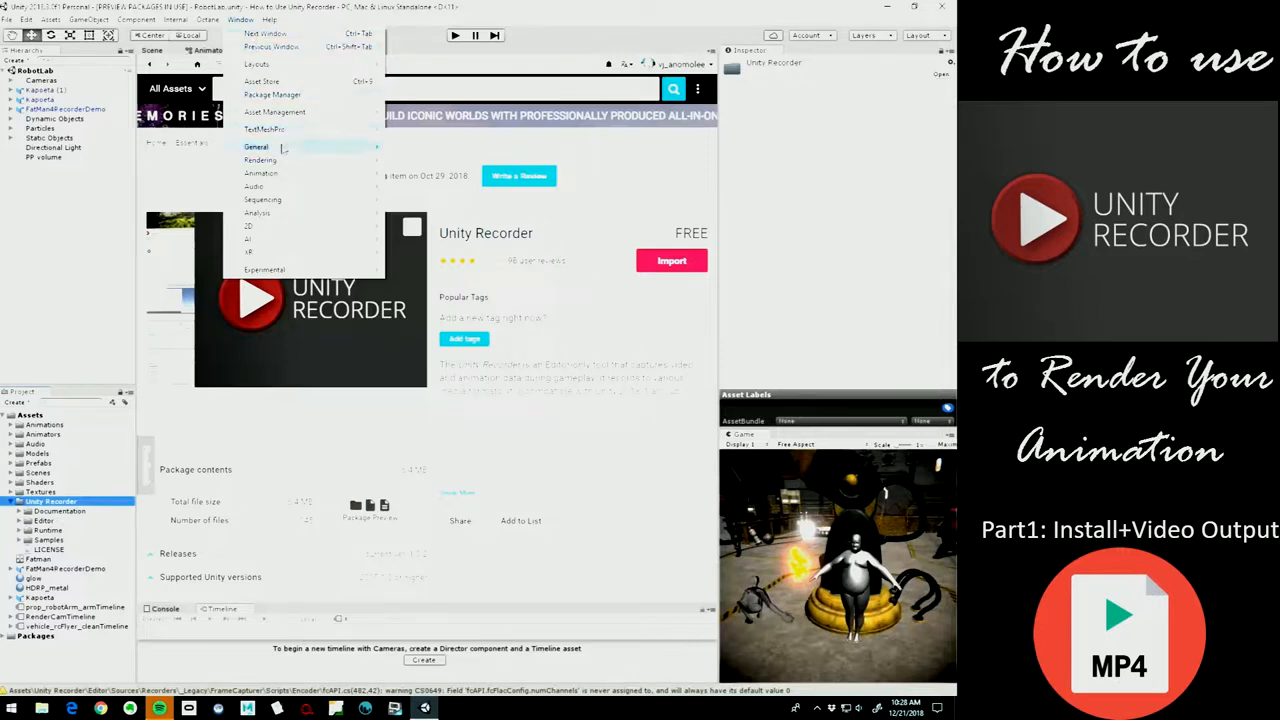
{"action": "mouse_move", "coordinate": [283, 148]}
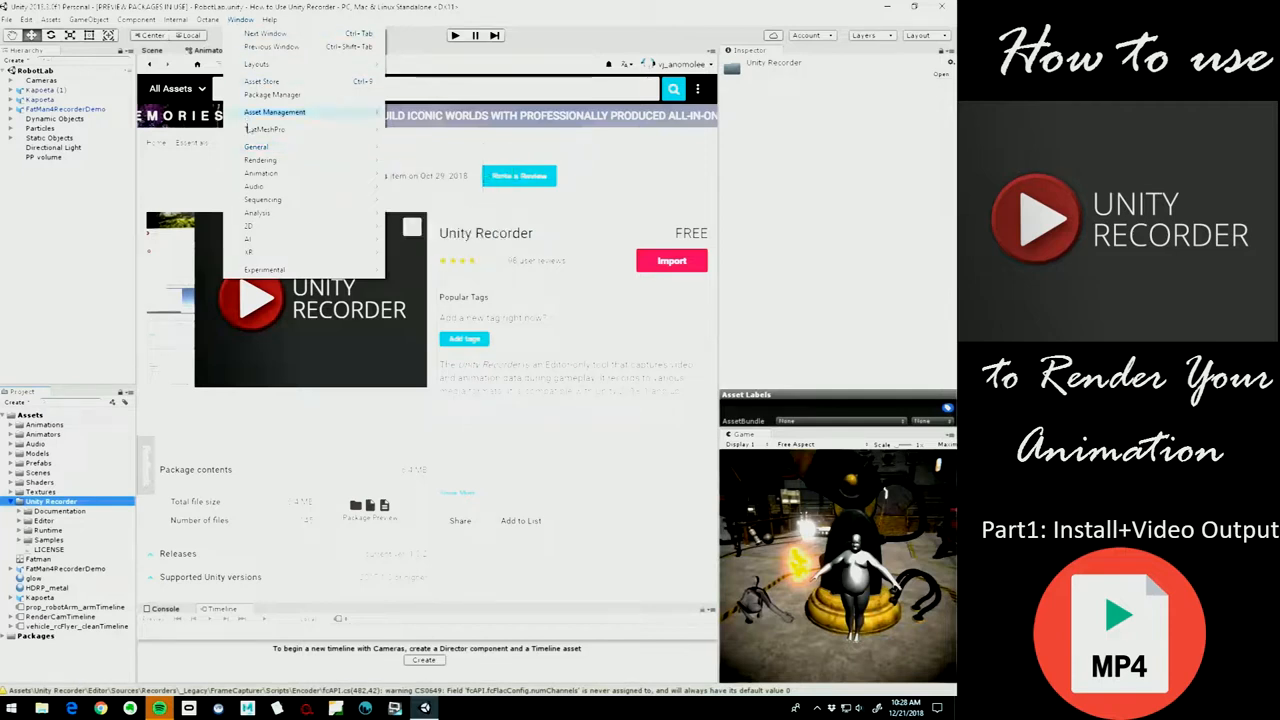
{"action": "mouse_move", "coordinate": [430, 265]}
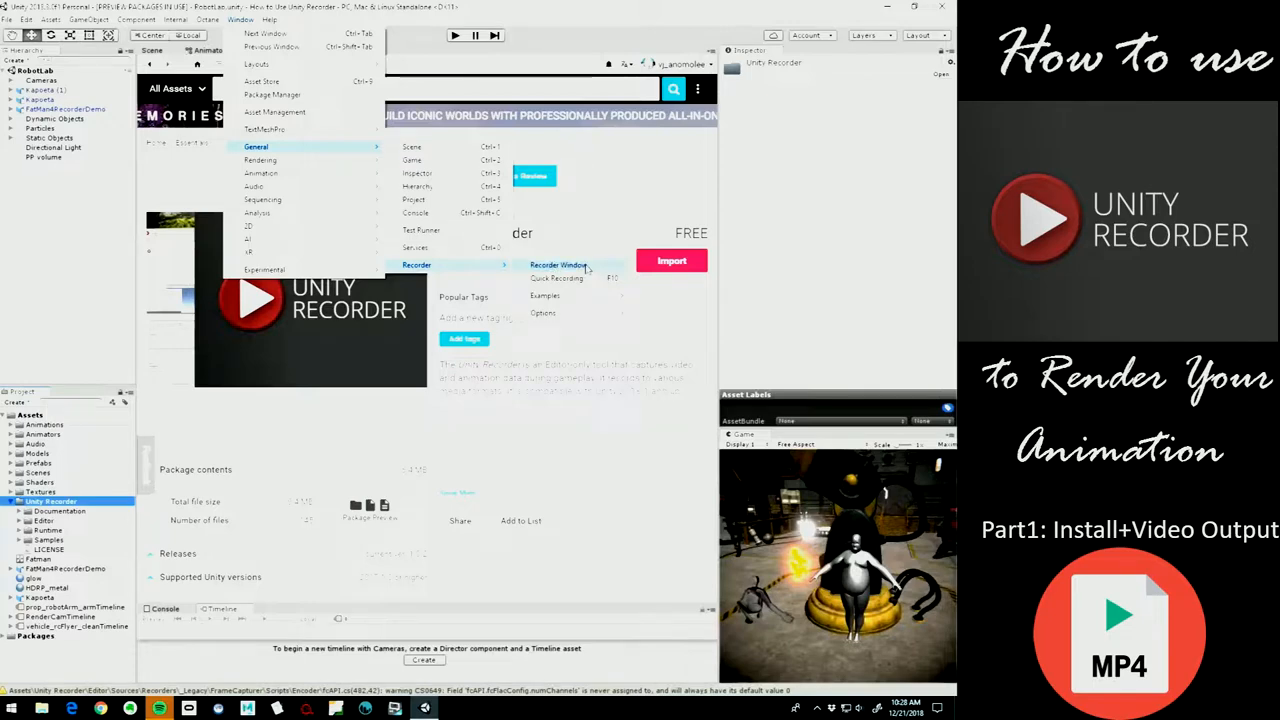
{"action": "left_click", "coordinate": [587, 267]}
{"action": "left_click_drag", "start_coordinate": [30, 14], "coordinate": [502, 66]}
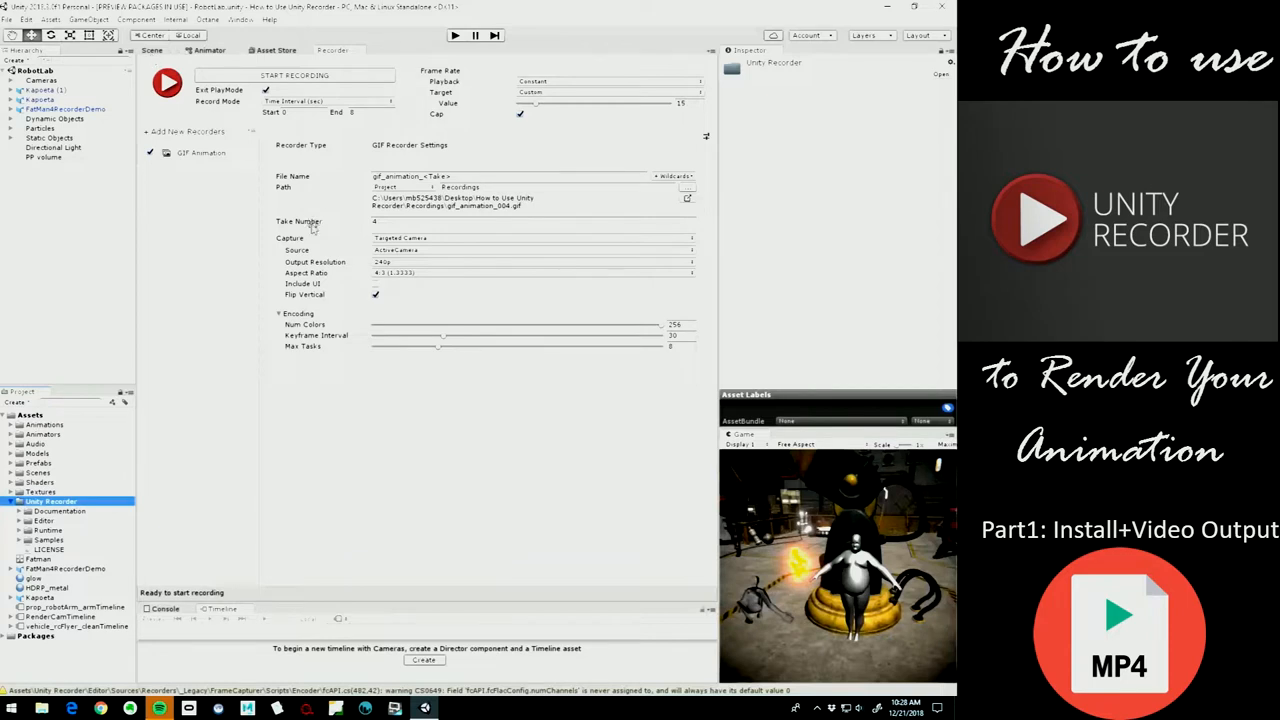
Clear the recorder list to remove the existing GIF Animation recorder.
{"action": "left_click", "coordinate": [195, 152]}
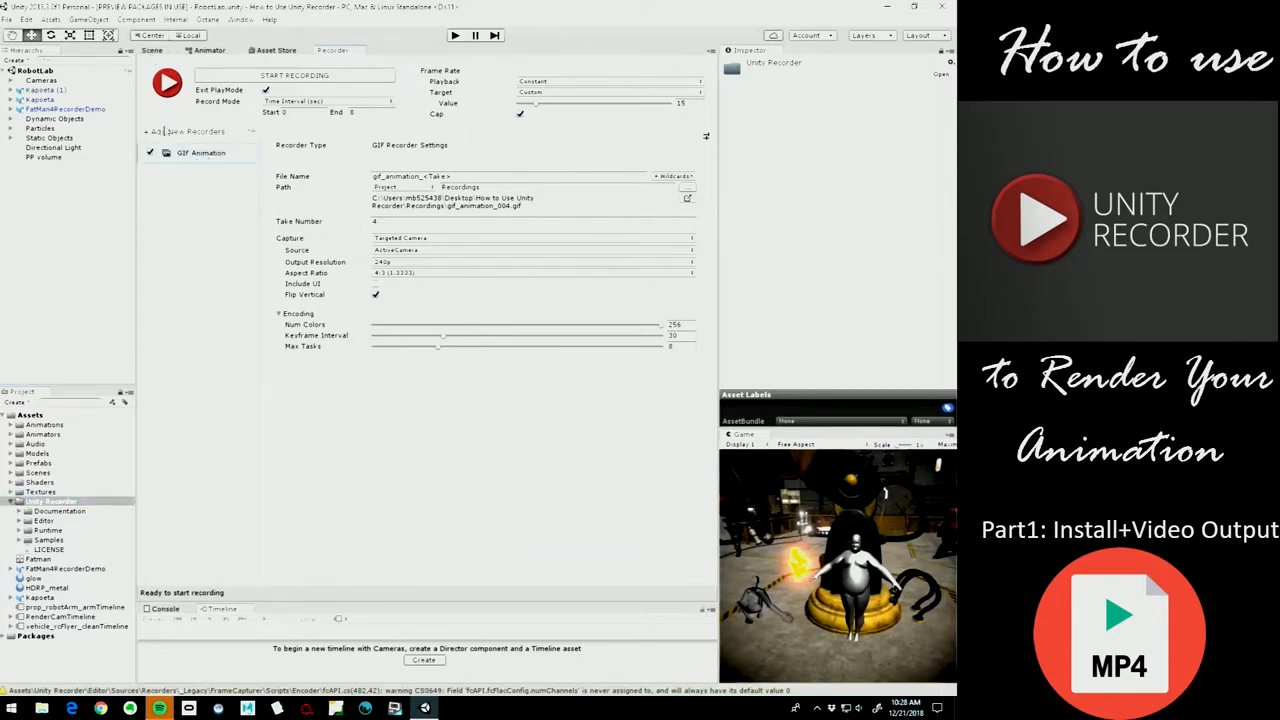
{"action": "right_click", "coordinate": [252, 137]}
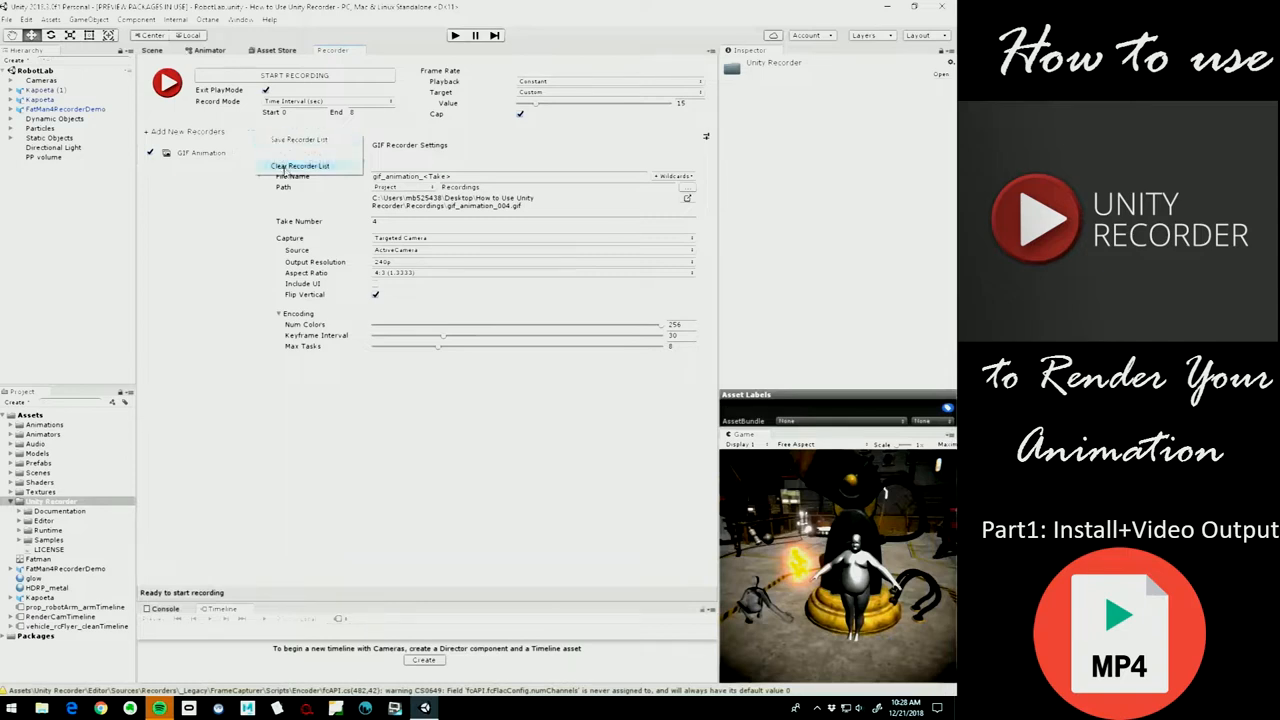
{"action": "left_click", "coordinate": [297, 166]}
{"action": "left_click", "coordinate": [502, 378]}
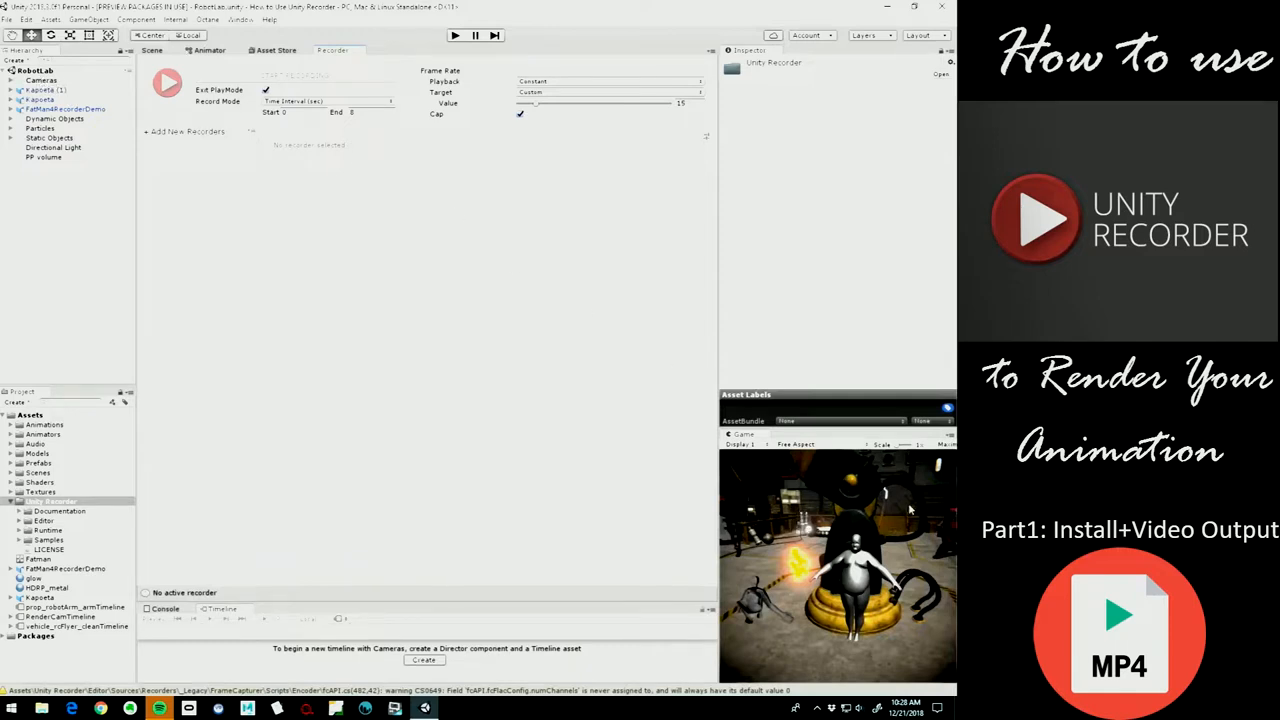
Select RenderCam in the Cameras group and review its animation in the timeline.
{"action": "left_click", "coordinate": [13, 81]}
{"action": "left_click", "coordinate": [12, 80]}
{"action": "left_click", "coordinate": [60, 100]}
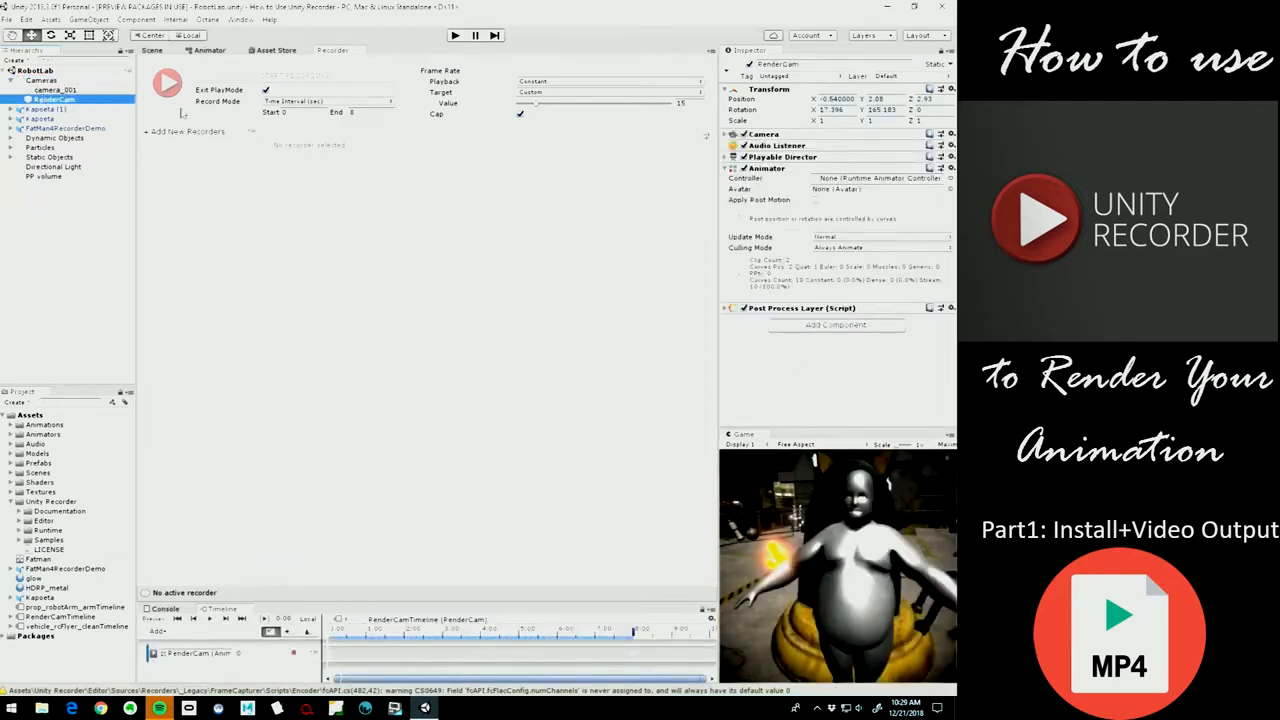
{"action": "left_click_drag", "start_coordinate": [333, 632], "coordinate": [300, 573]}
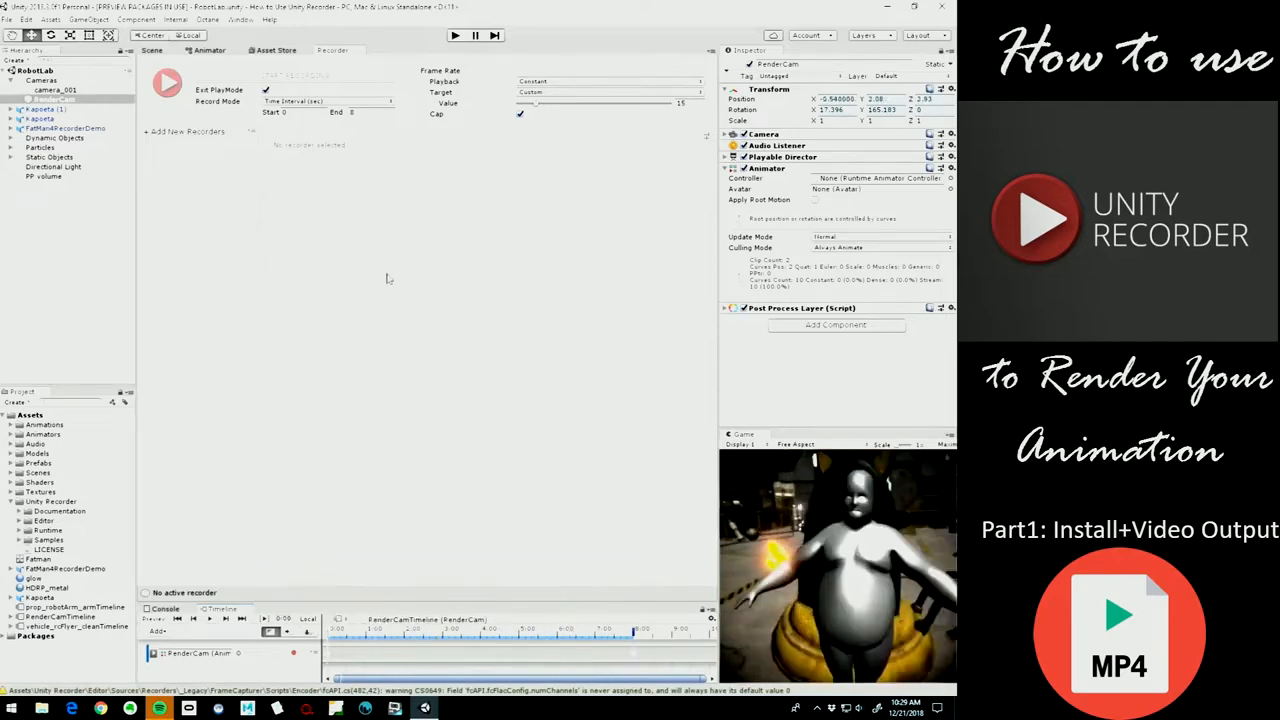
Add a Movie recorder and set the Game view's aspect ratio to 16:9.
{"action": "left_click", "coordinate": [180, 131]}
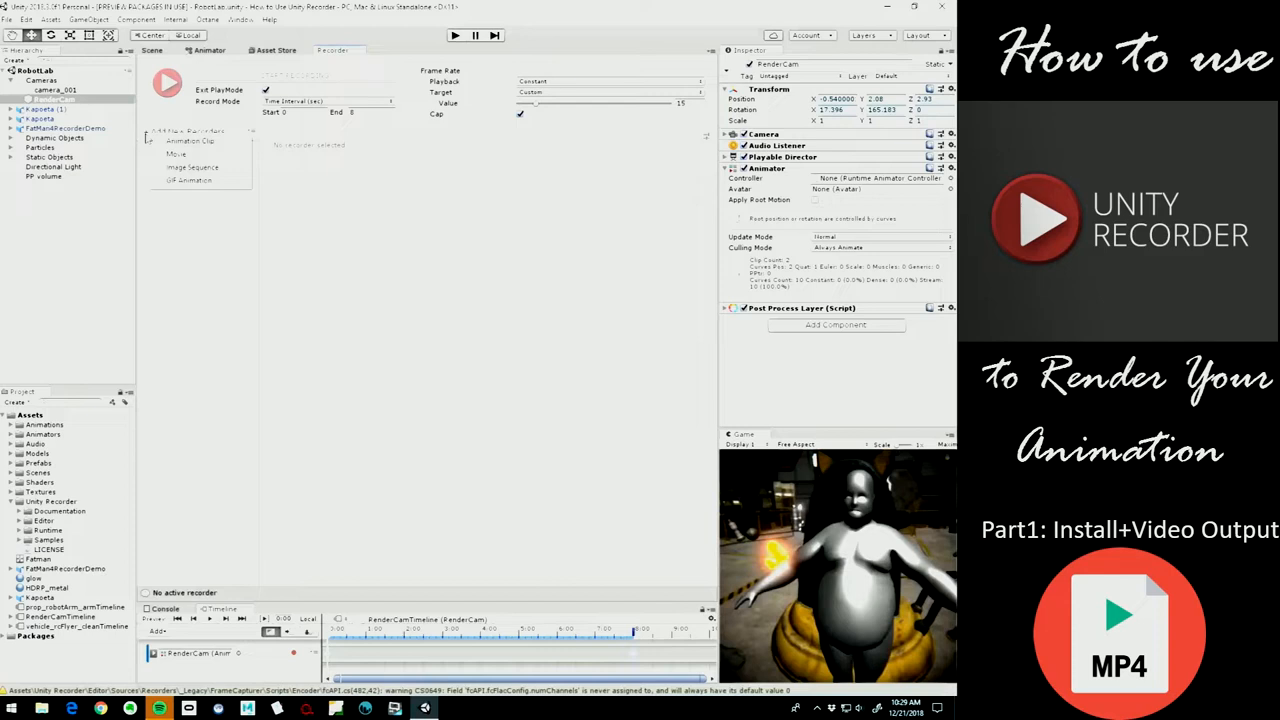
{"action": "left_click", "coordinate": [195, 157]}
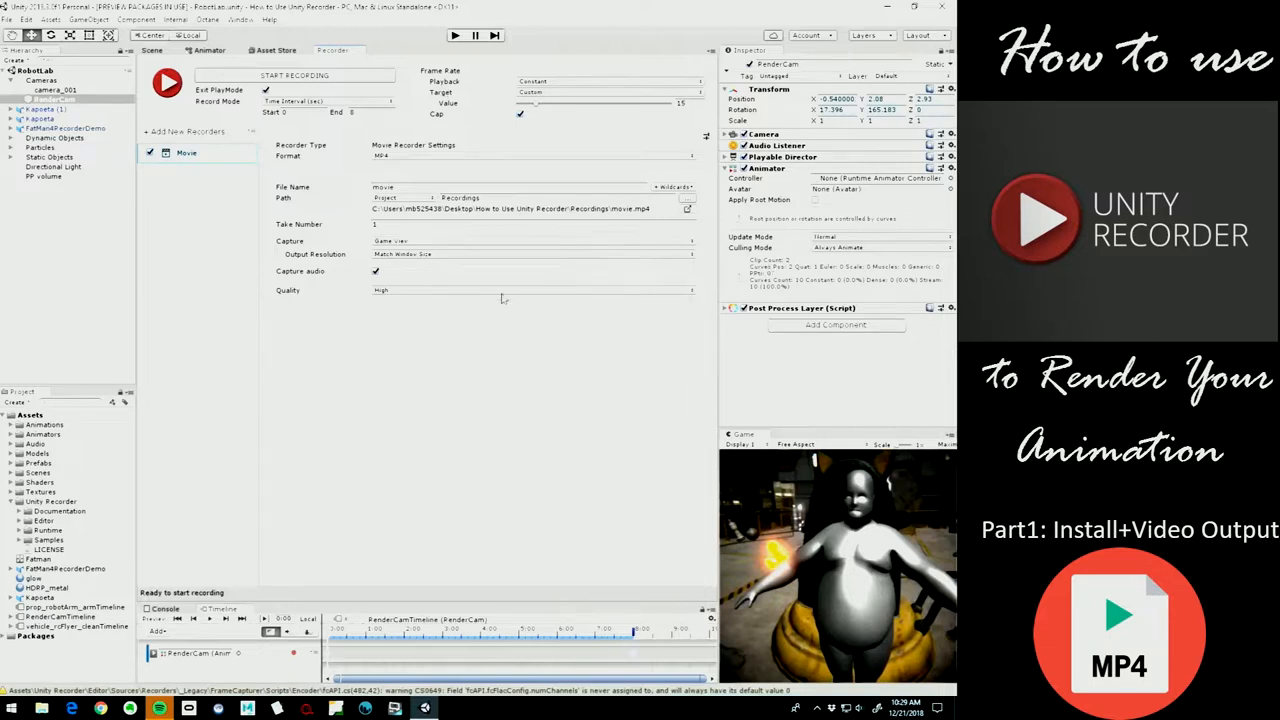
{"action": "left_click", "coordinate": [797, 445]}
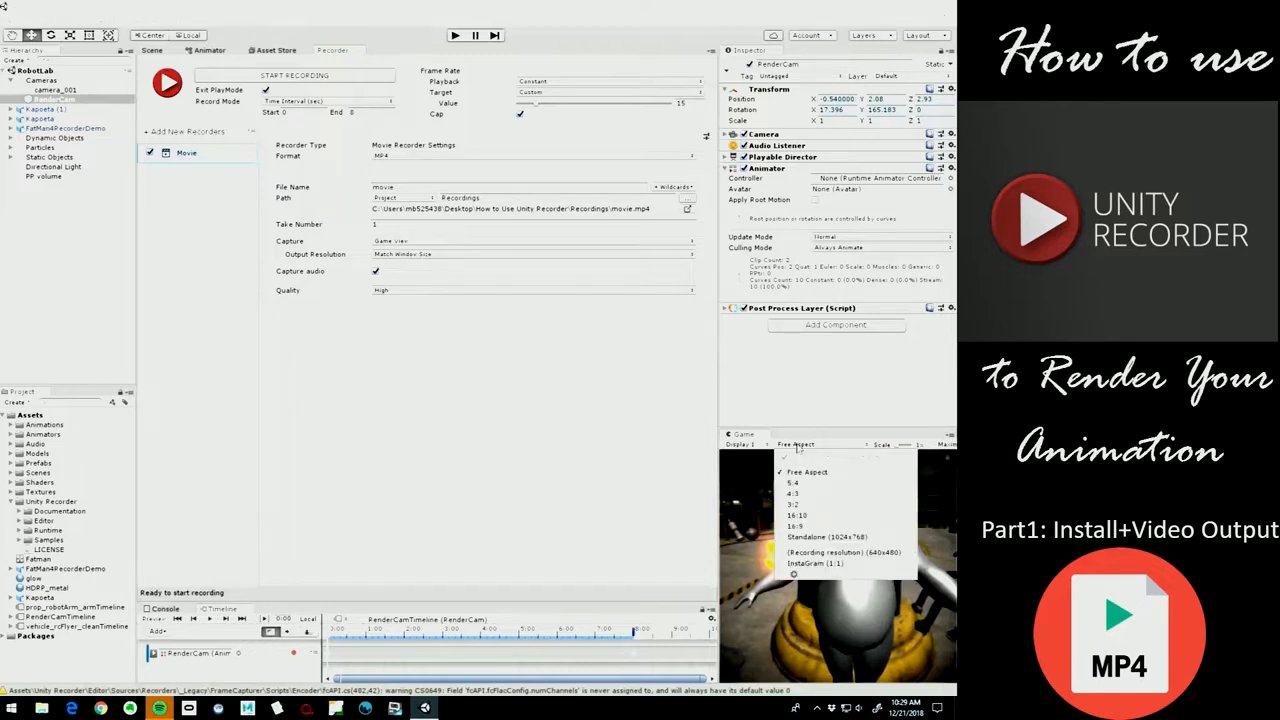
{"action": "left_click", "coordinate": [800, 527]}
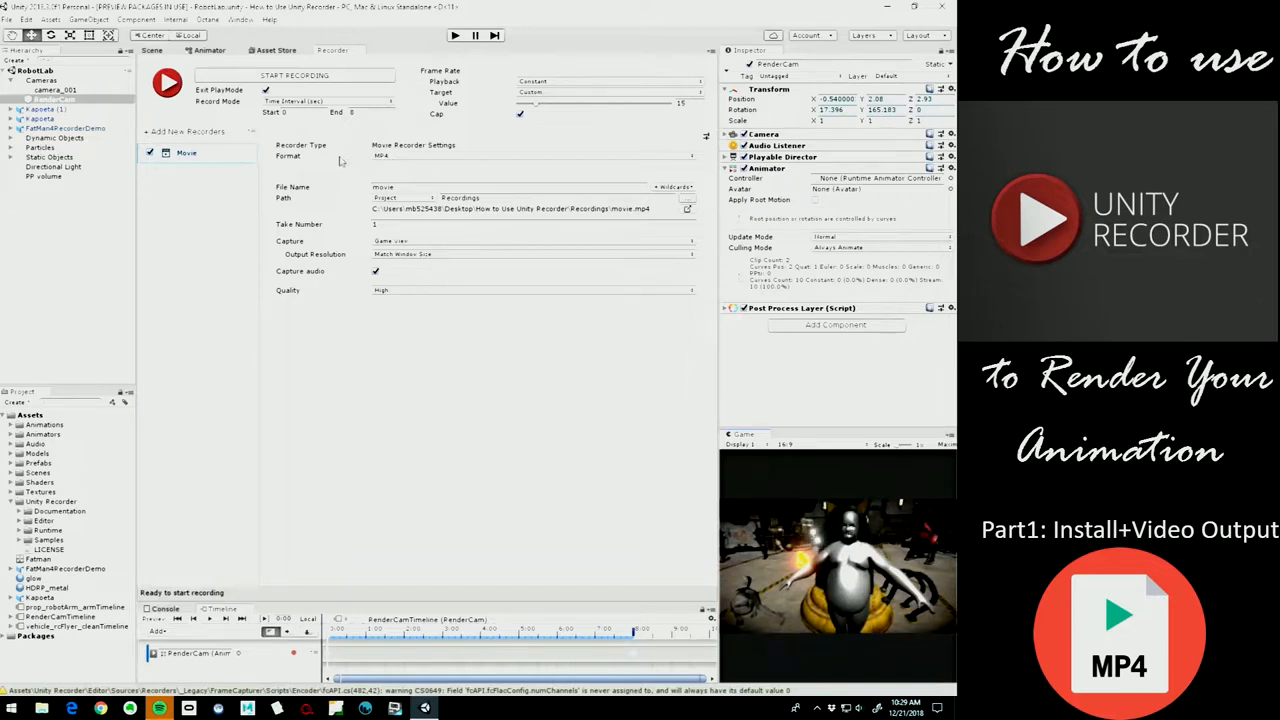
Set the recording's custom frame rate to 30, keeping the MP4 format and Constant playback.
{"action": "left_click", "coordinate": [435, 157]}
{"action": "left_click", "coordinate": [328, 158]}
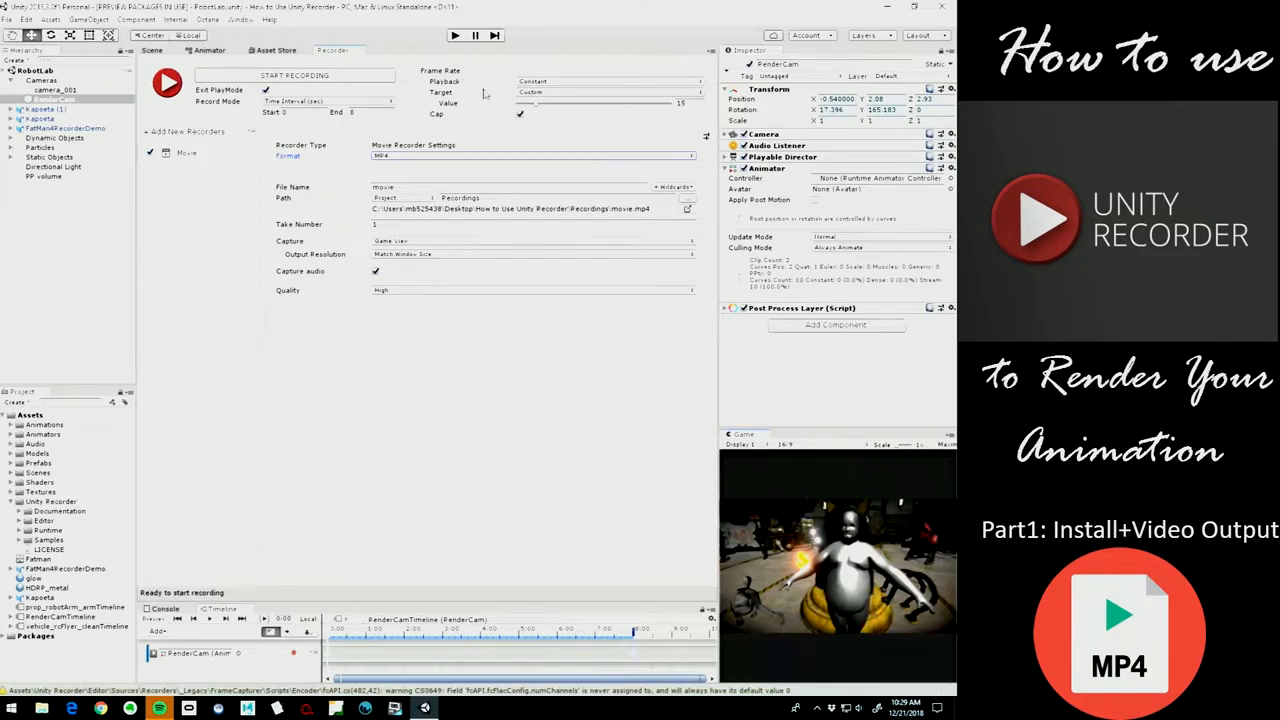
{"action": "left_click", "coordinate": [690, 104]}
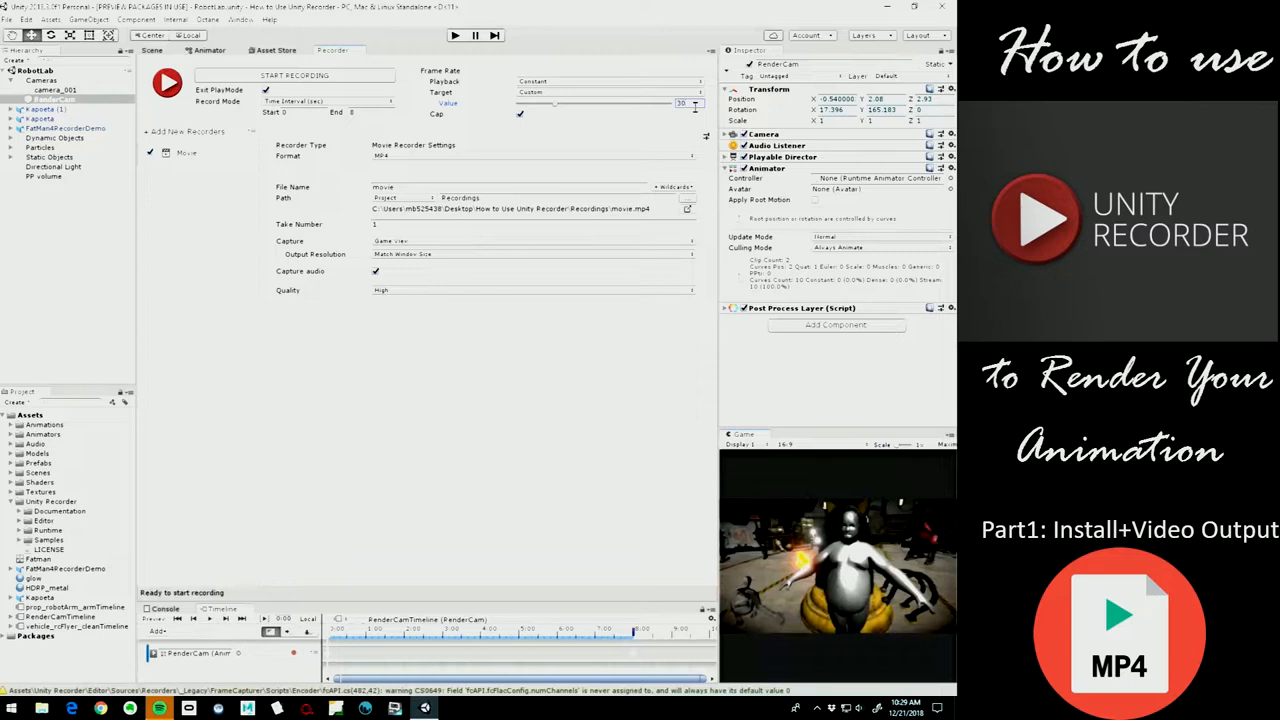
{"action": "left_click", "coordinate": [908, 574]}
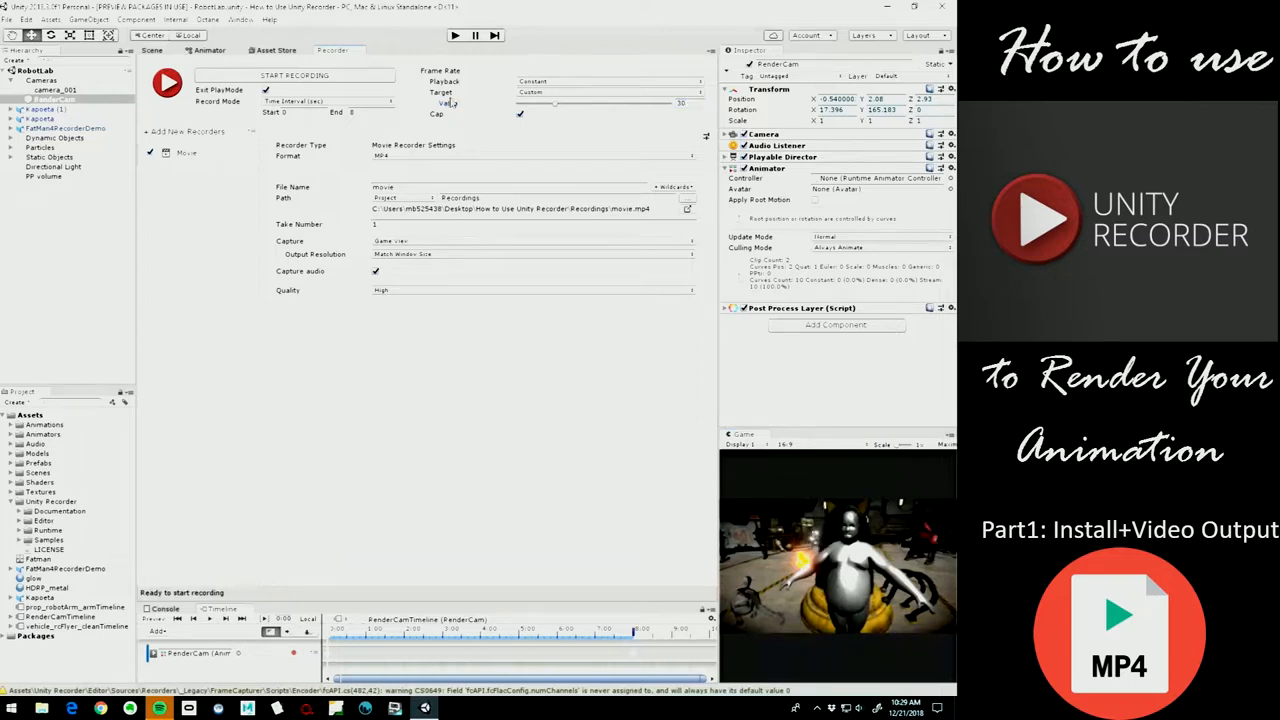
{"action": "left_click", "coordinate": [525, 84]}
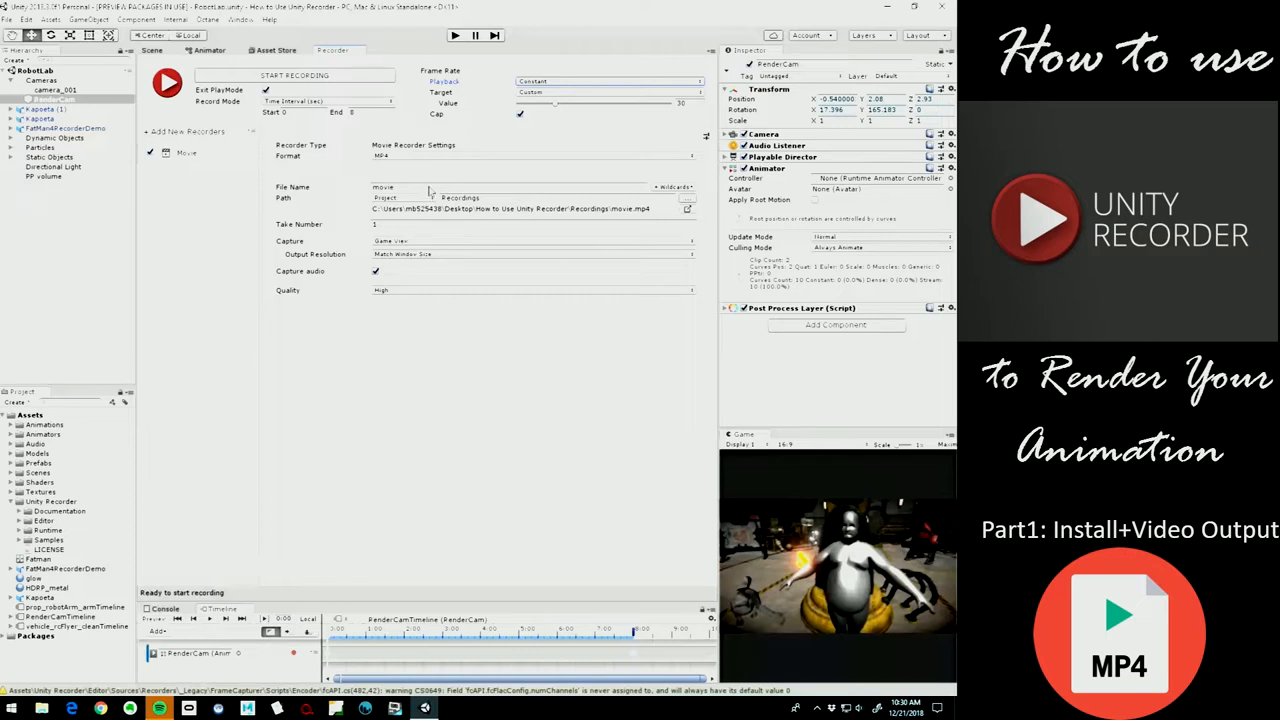
Append the Frame and Extension wildcards to the movie recorder's file name.
{"action": "left_click", "coordinate": [460, 197]}
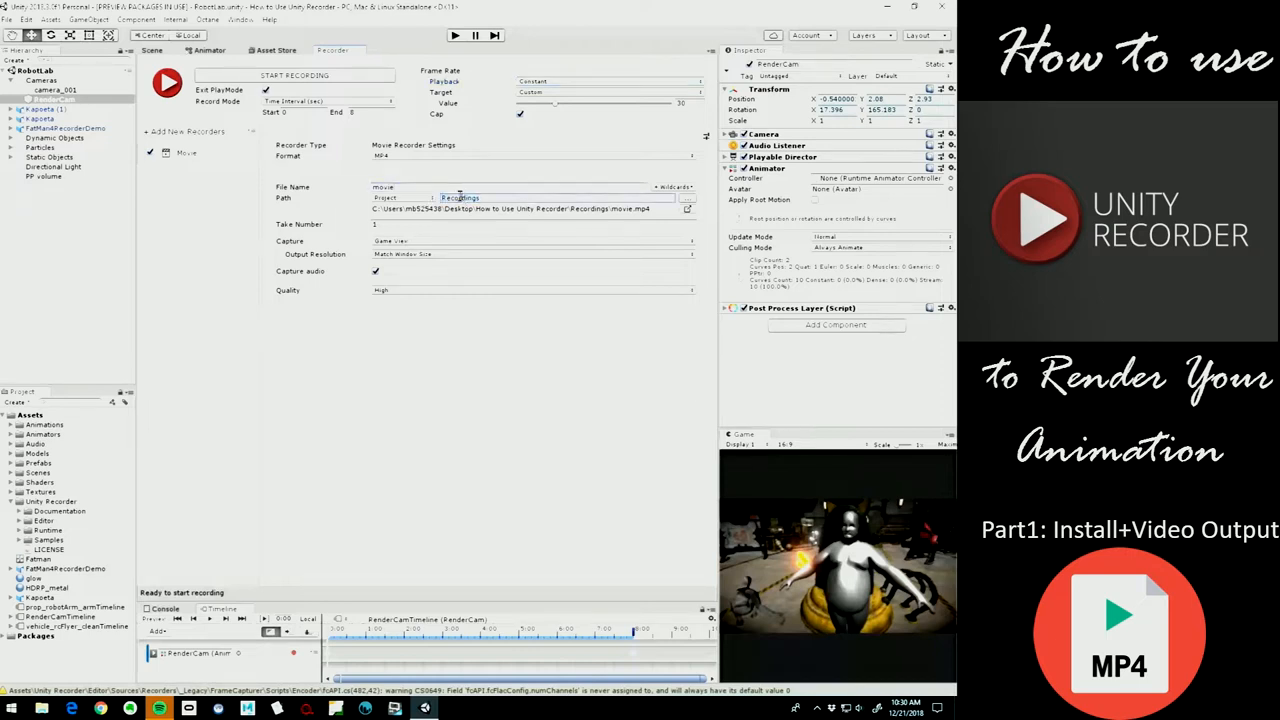
{"action": "left_click", "coordinate": [453, 189]}
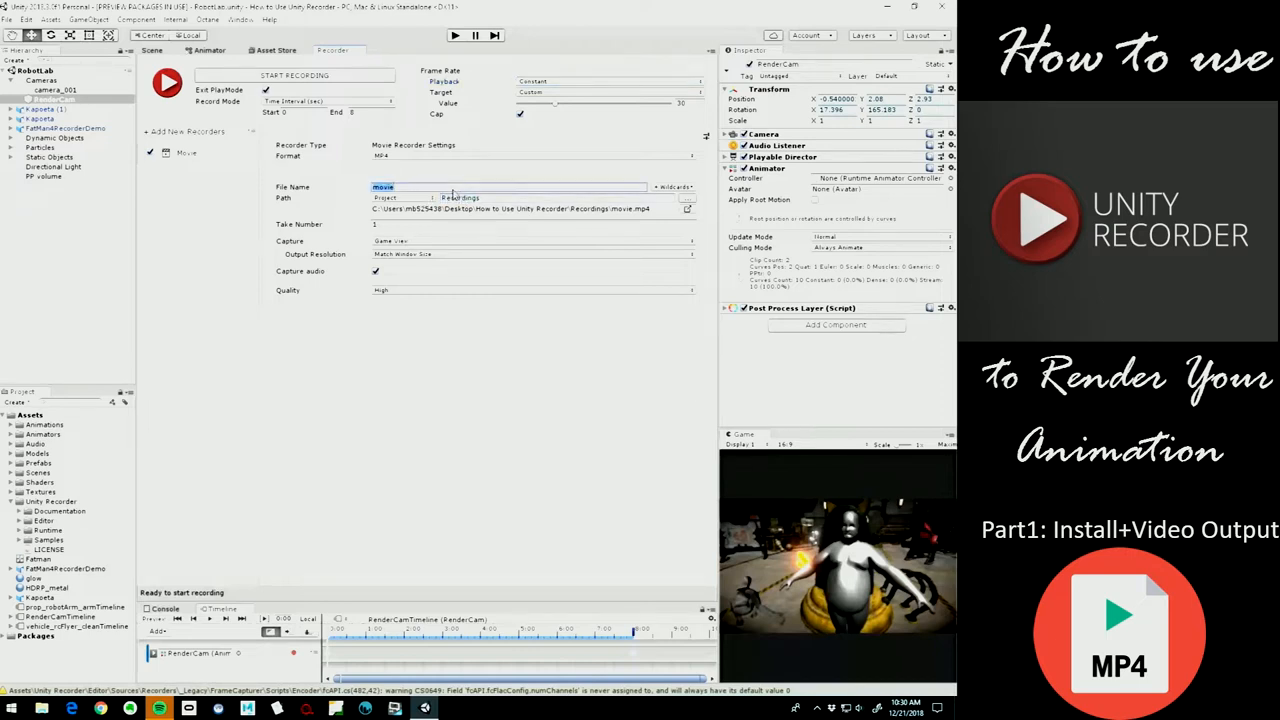
{"action": "left_click", "coordinate": [671, 188]}
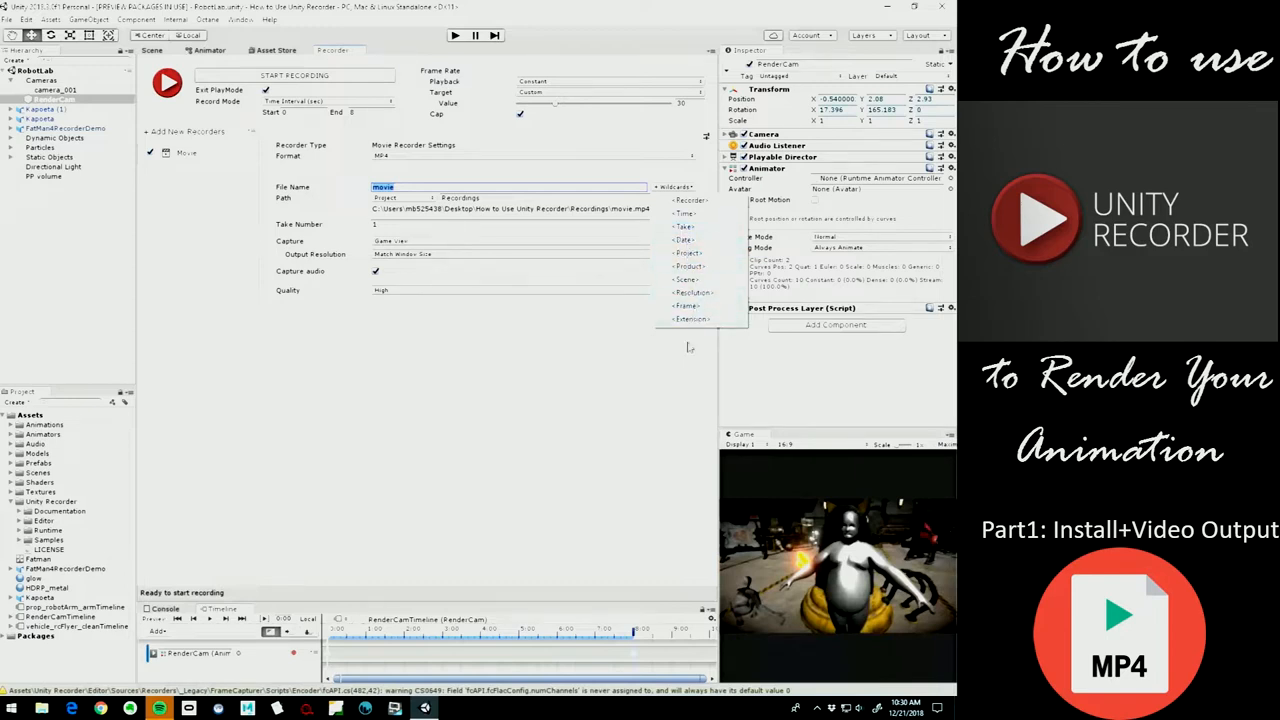
{"action": "left_click", "coordinate": [548, 358]}
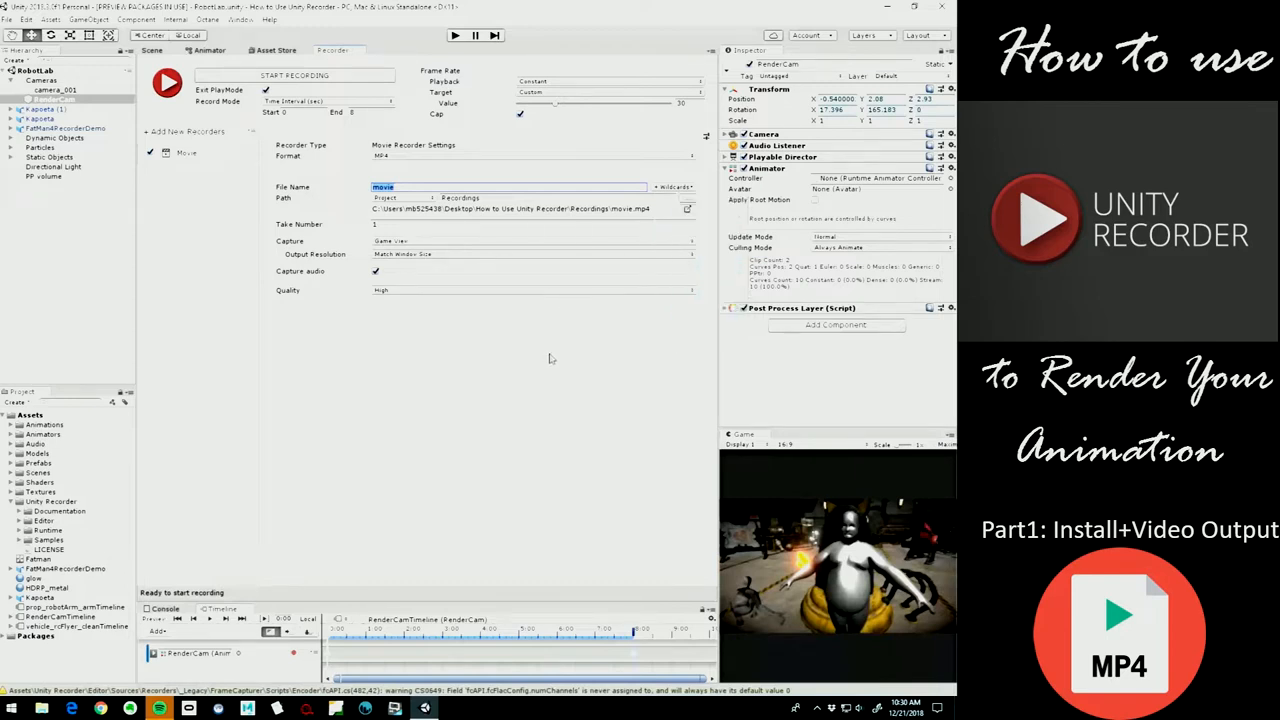
{"action": "left_click", "coordinate": [521, 189]}
{"action": "left_click", "coordinate": [675, 187]}
{"action": "left_click", "coordinate": [688, 305]}
{"action": "left_click", "coordinate": [680, 187]}
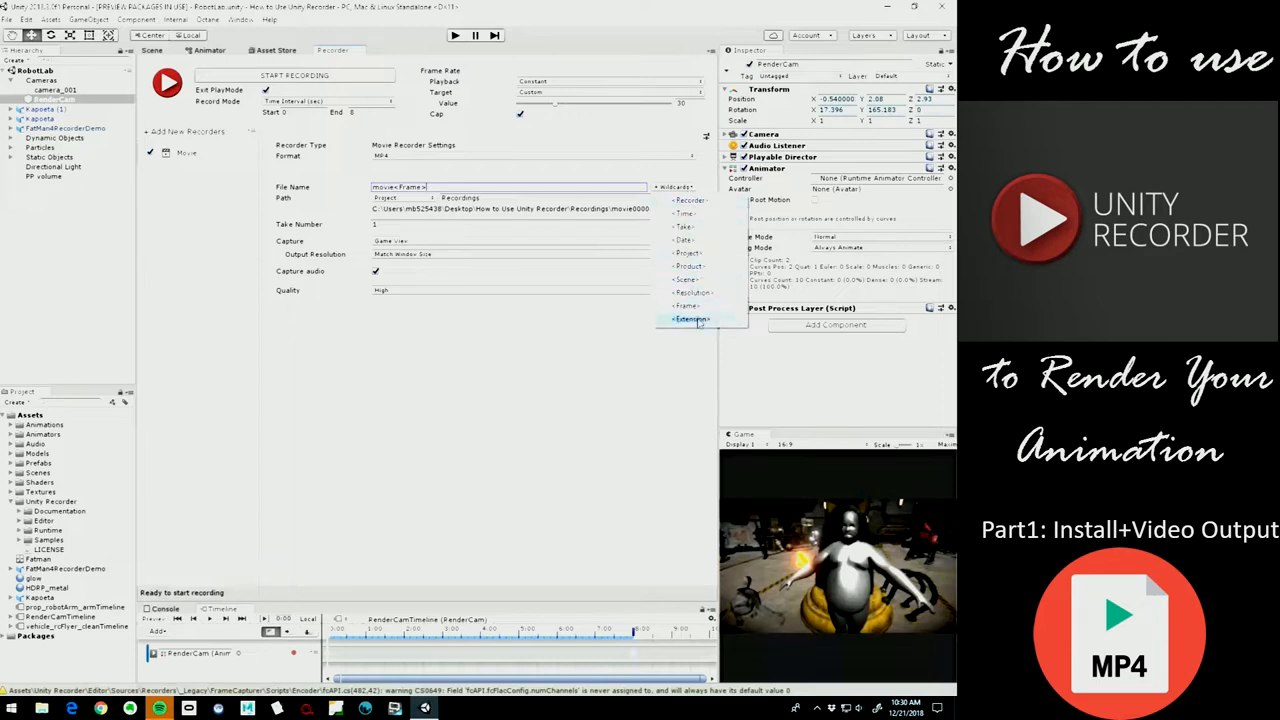
{"action": "left_click", "coordinate": [694, 320]}
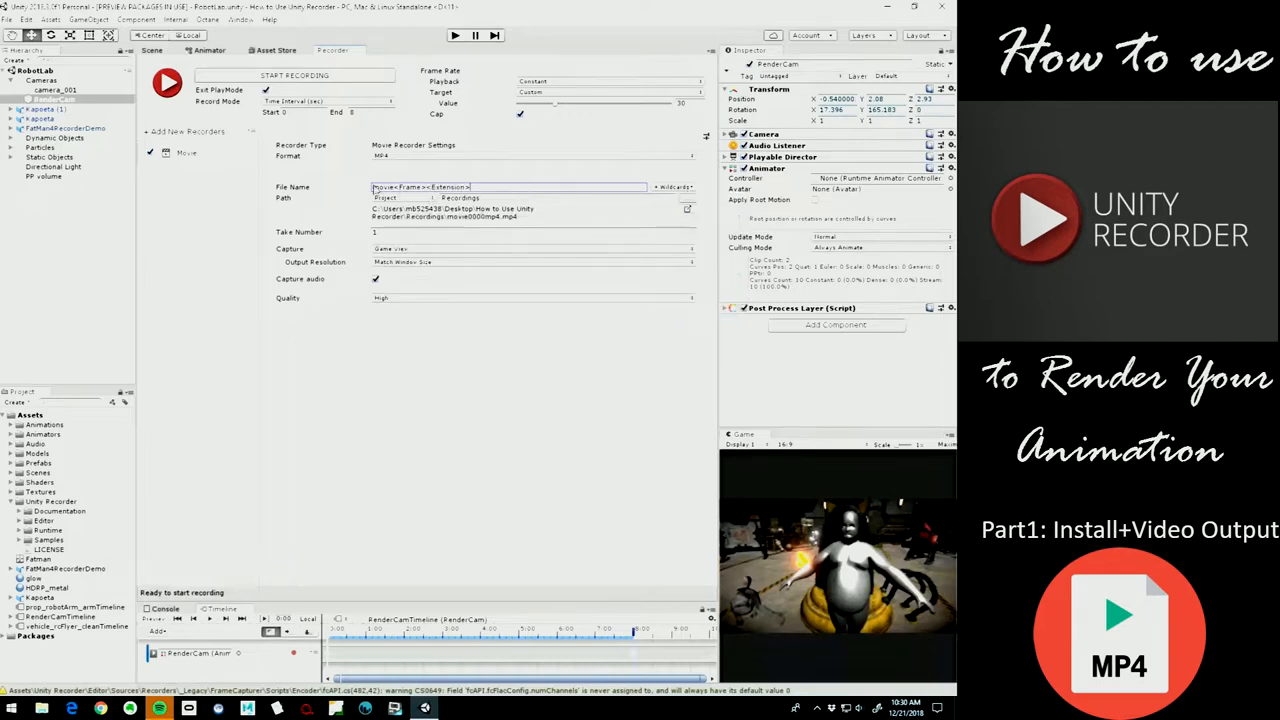
Insert the Take wildcard into the movie recorder's file name, directly after "movie".
{"action": "left_click", "coordinate": [396, 187]}
{"action": "left_click", "coordinate": [675, 187]}
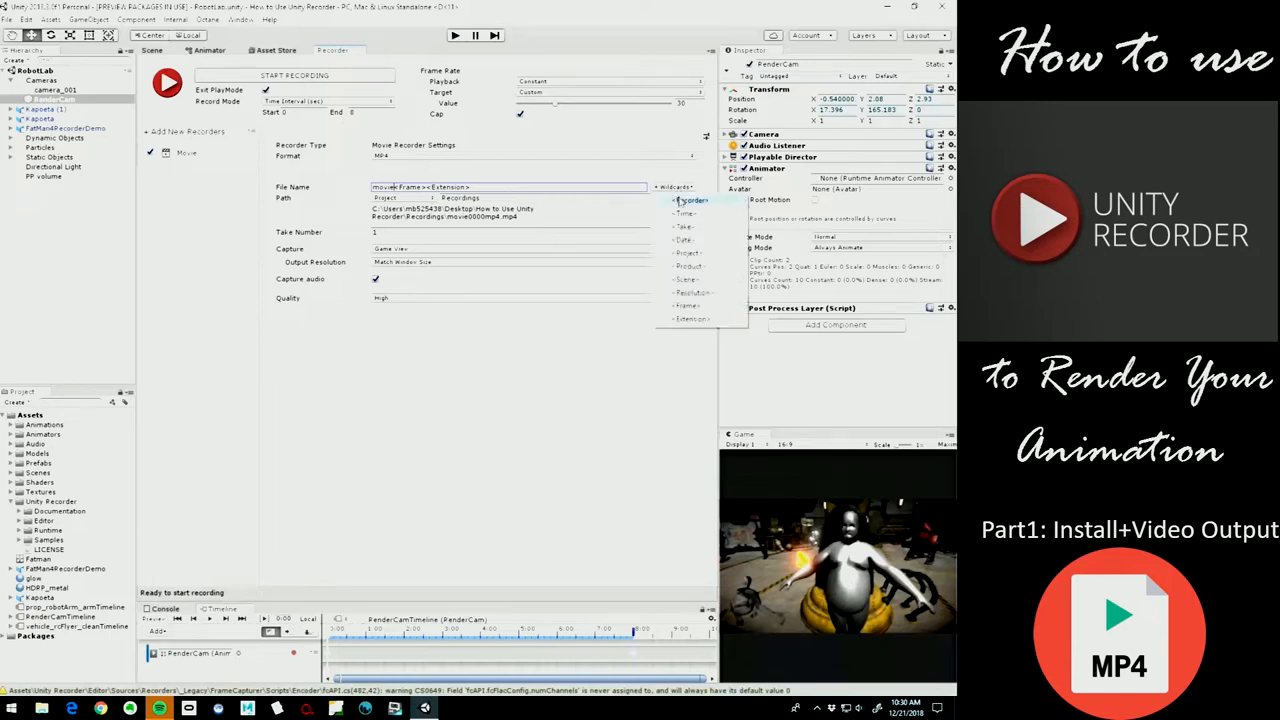
{"action": "left_click", "coordinate": [684, 226]}
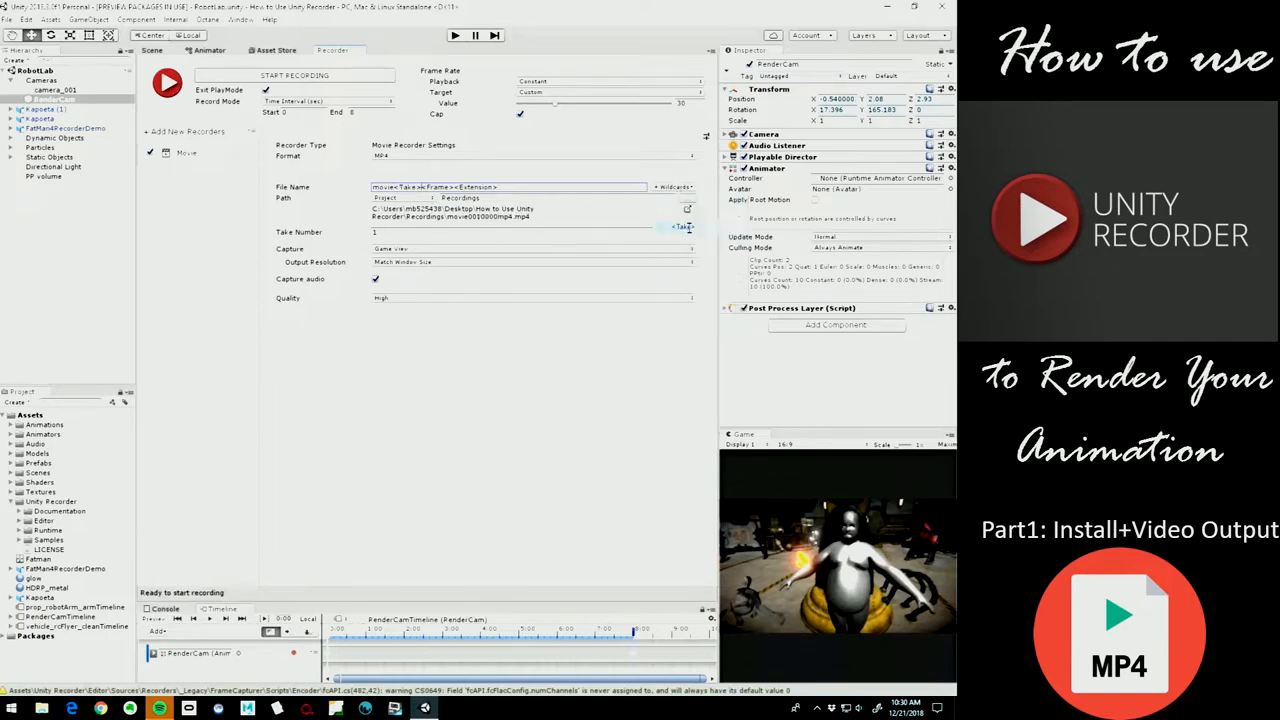
Try the Resolution wildcard between Take and Frame in the file name, and delete it again.
{"action": "left_click", "coordinate": [677, 188]}
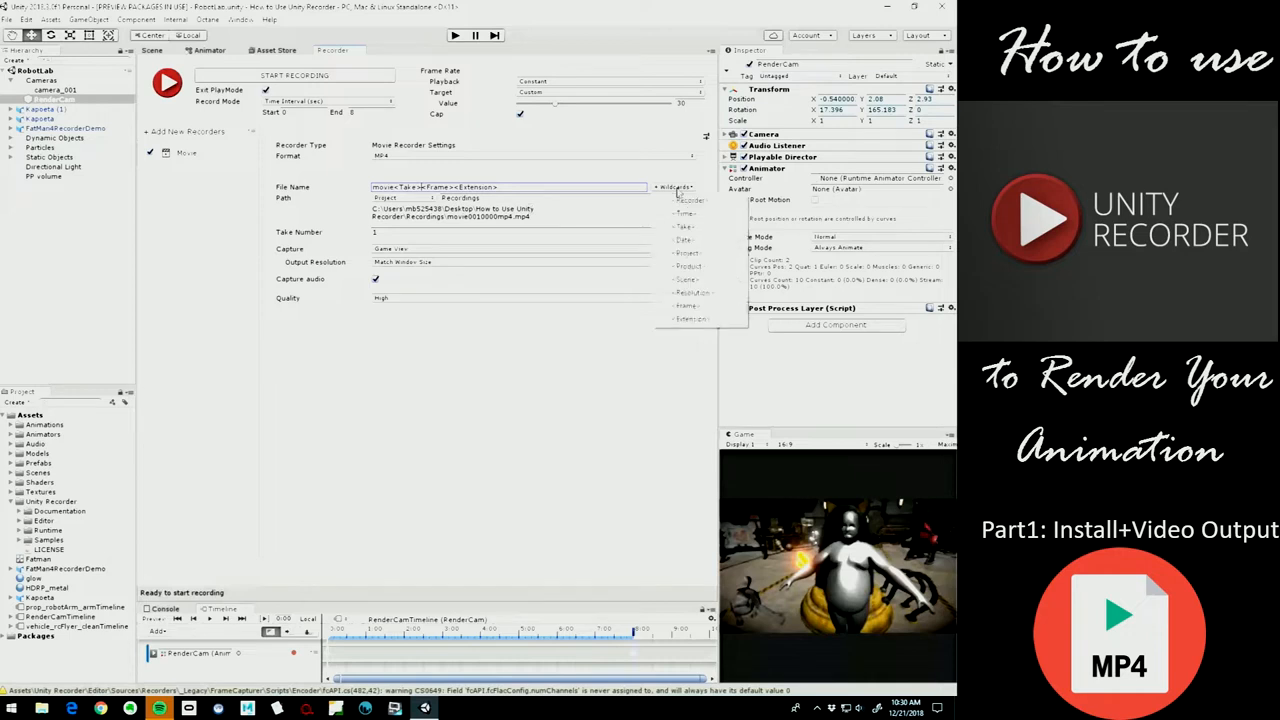
{"action": "left_click", "coordinate": [721, 298]}
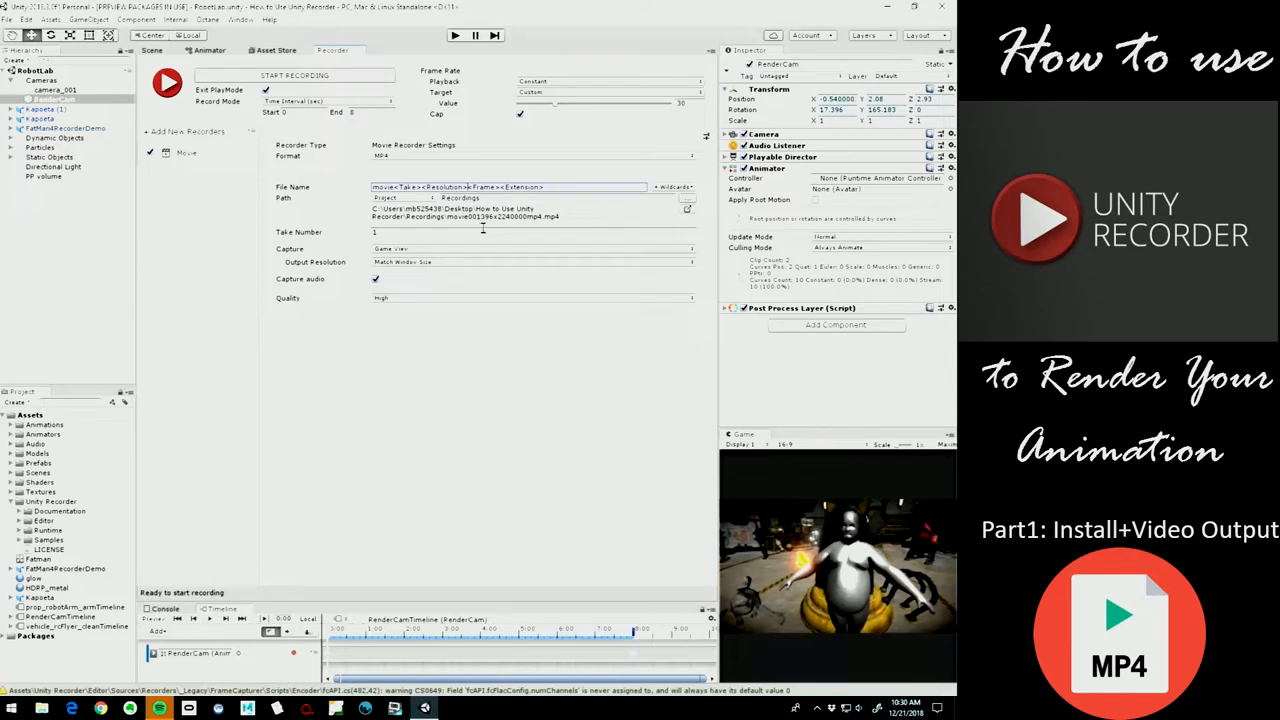
{"action": "key", "text": "BackSpace"}
{"action": "key", "text": "BackSpace"}
{"action": "key", "text": "BackSpace"}
{"action": "key", "text": "BackSpace"}
{"action": "key", "text": "BackSpace"}
{"action": "key", "text": "BackSpace"}
{"action": "key", "text": "BackSpace"}
{"action": "key", "text": "BackSpace"}
{"action": "key", "text": "BackSpace"}
{"action": "key", "text": "BackSpace"}
{"action": "key", "text": "BackSpace"}
{"action": "key", "text": "BackSpace"}
Set the output resolution to FHD - 1080p, keeping Game View as the capture source.
{"action": "left_click", "coordinate": [409, 250]}
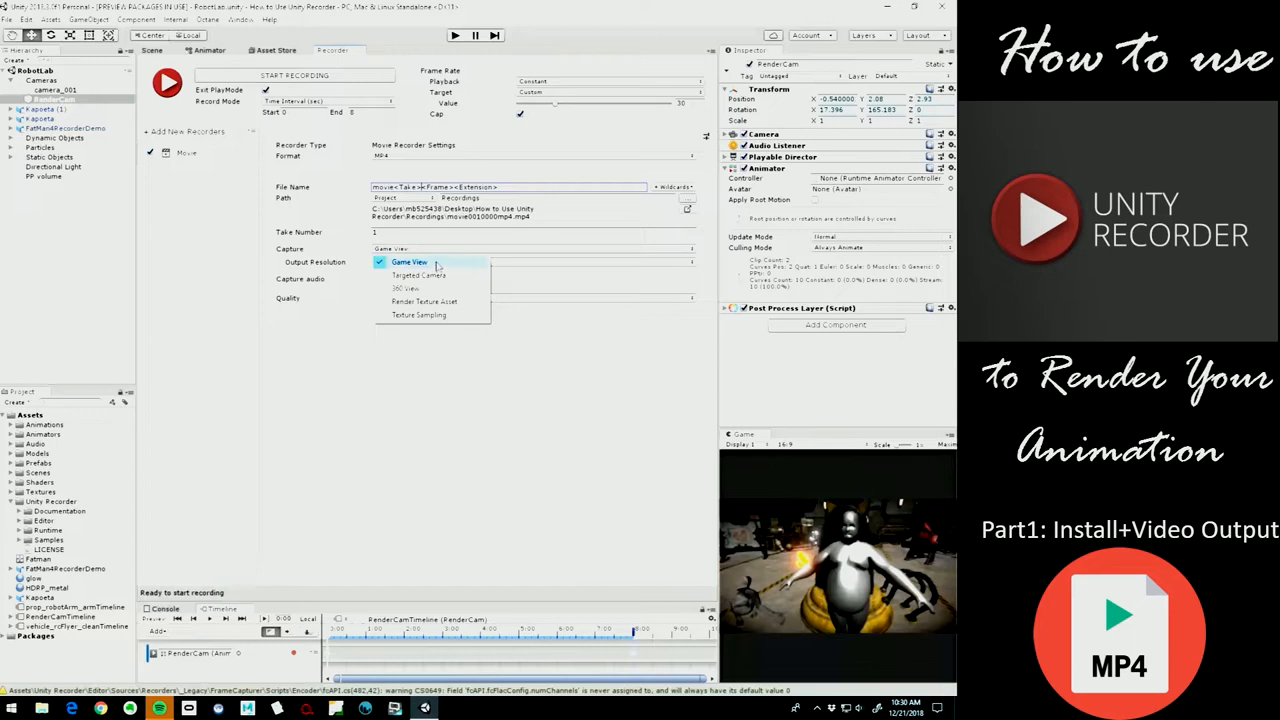
{"action": "left_click", "coordinate": [658, 442]}
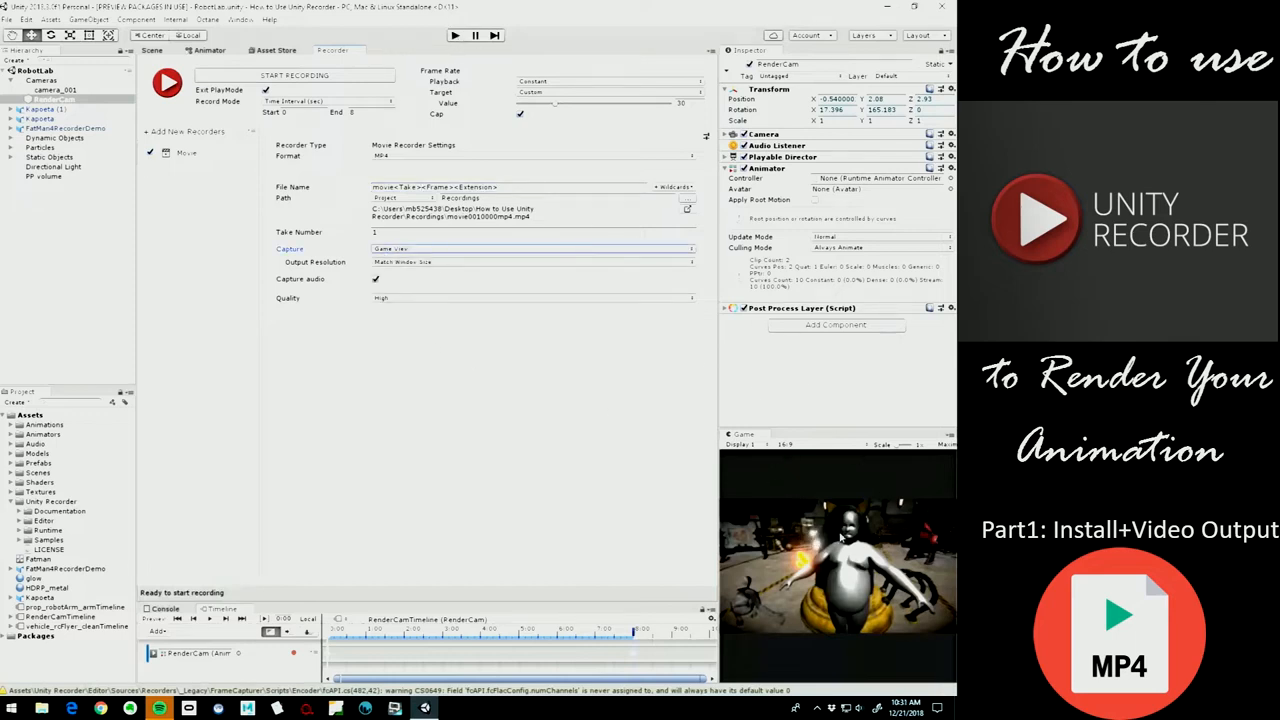
{"action": "left_click", "coordinate": [409, 266]}
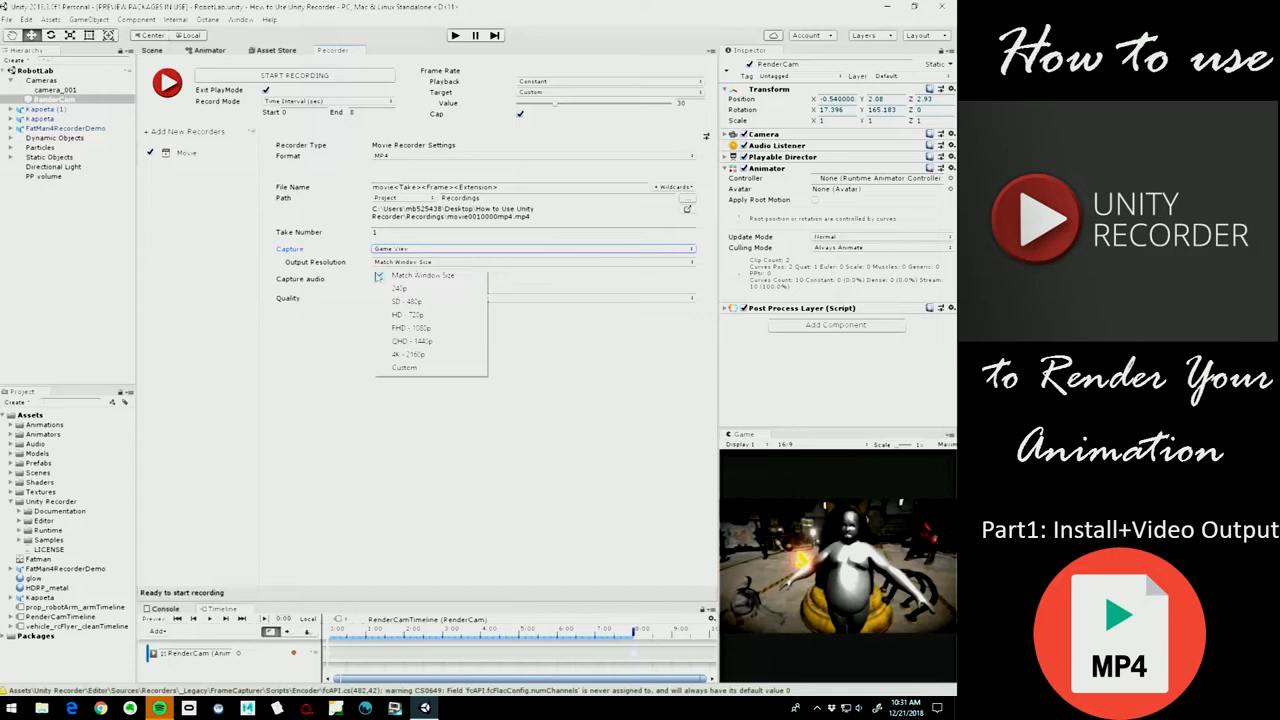
{"action": "left_click", "coordinate": [420, 334]}
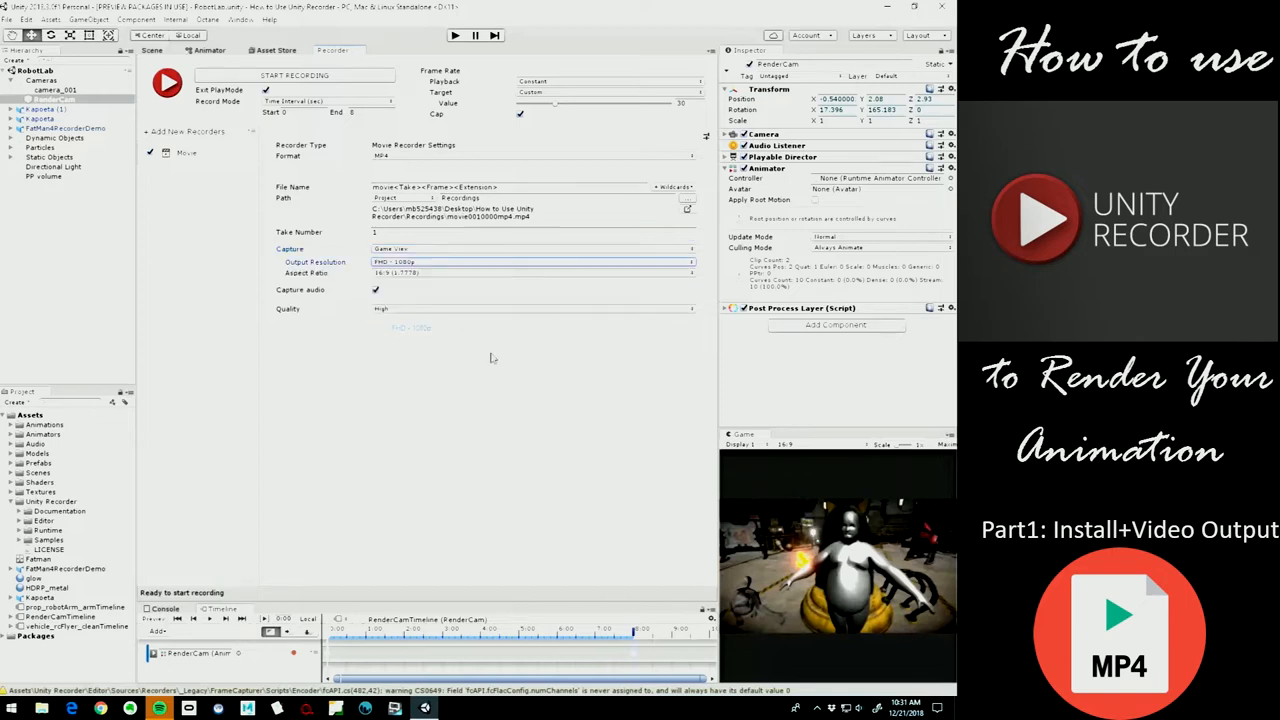
{"action": "left_click", "coordinate": [437, 263]}
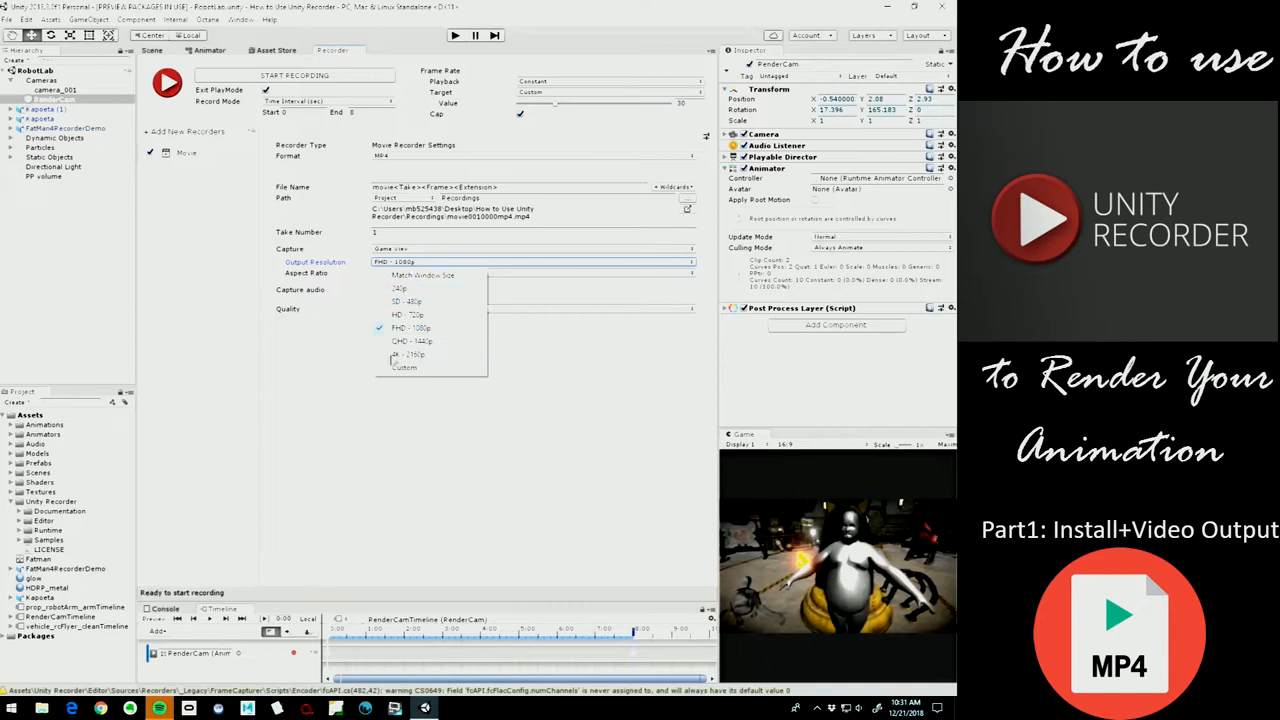
{"action": "left_click", "coordinate": [598, 381]}
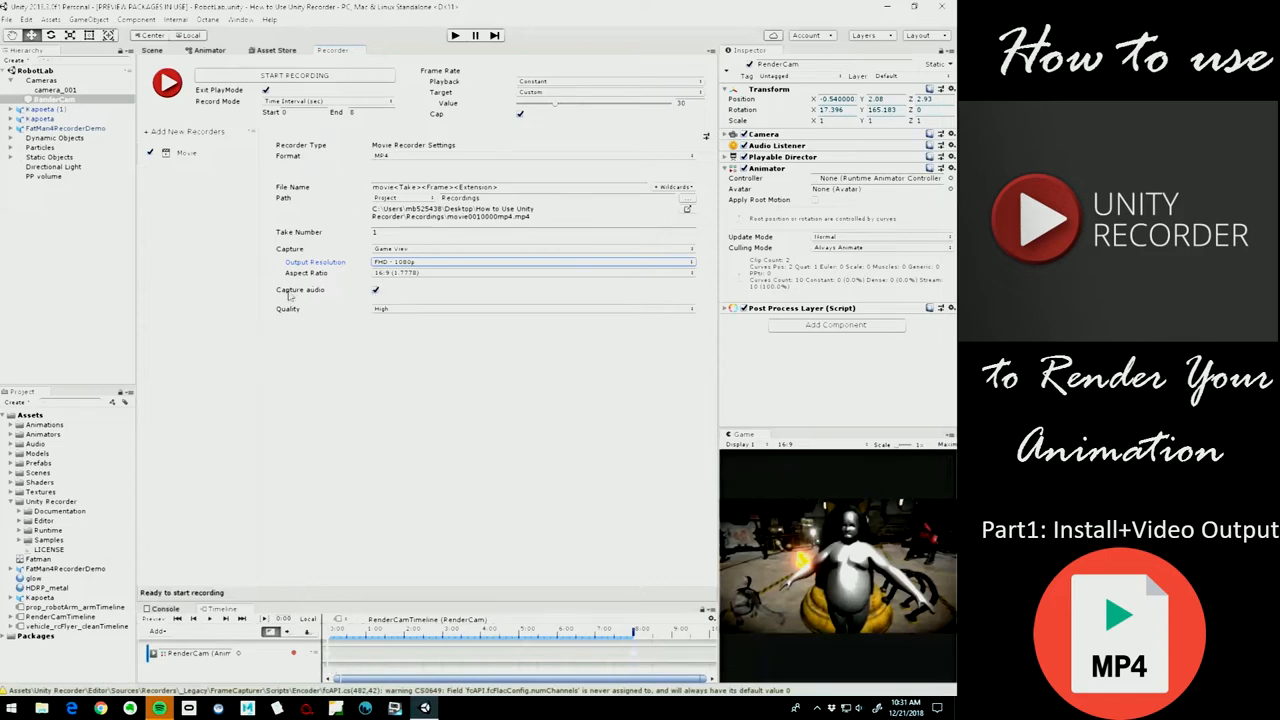
Turn off audio capture, keeping the quality at High, and start the recording.
{"action": "left_click", "coordinate": [376, 290]}
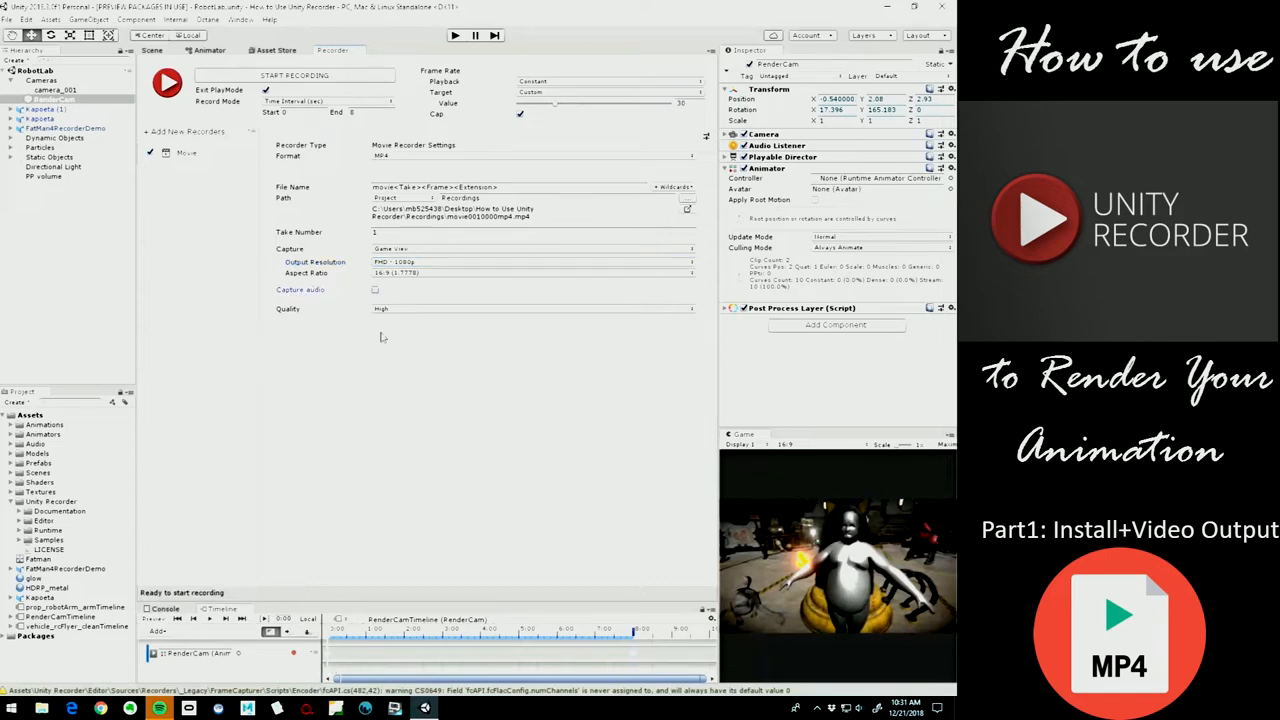
{"action": "left_click", "coordinate": [404, 310]}
{"action": "left_click", "coordinate": [373, 342]}
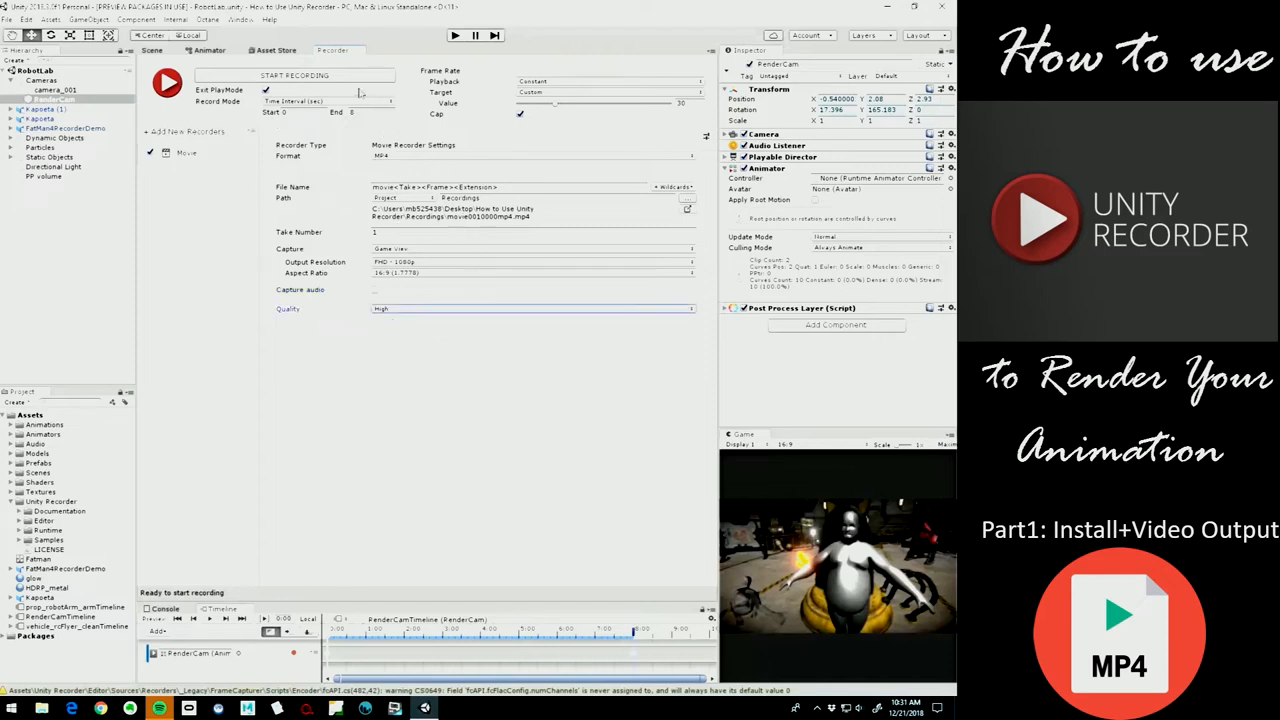
{"action": "left_click", "coordinate": [292, 77]}
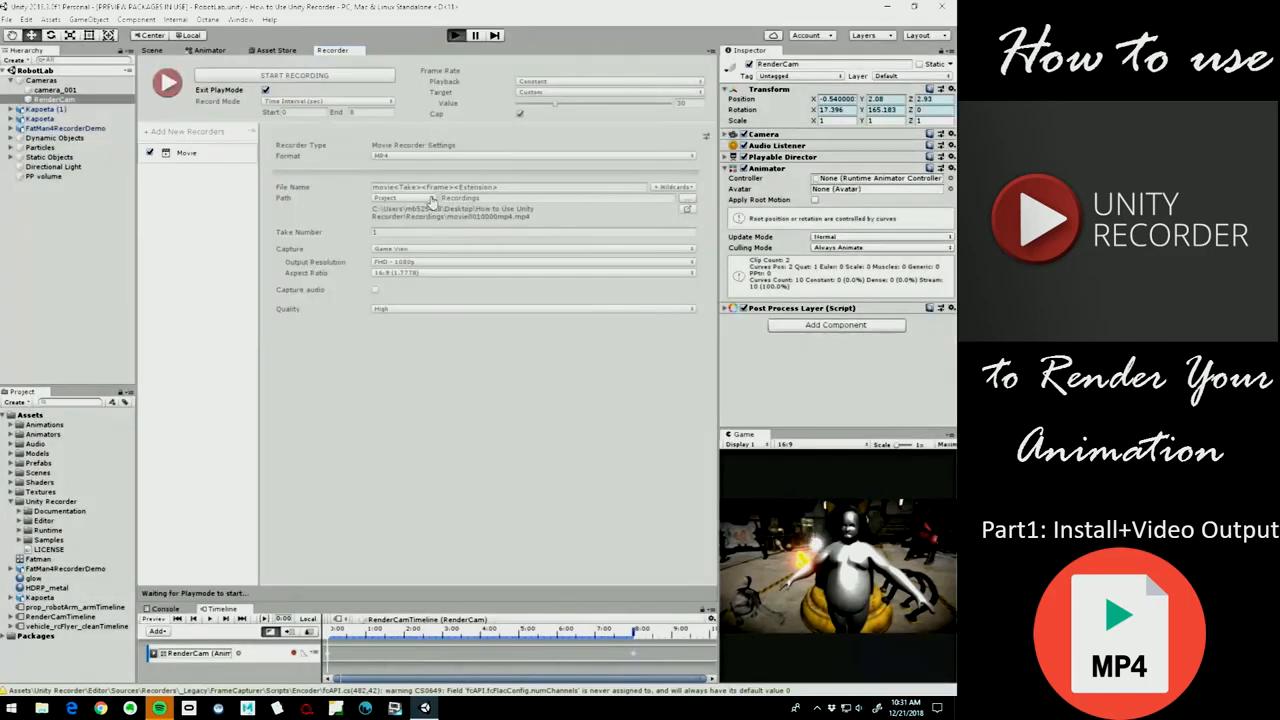